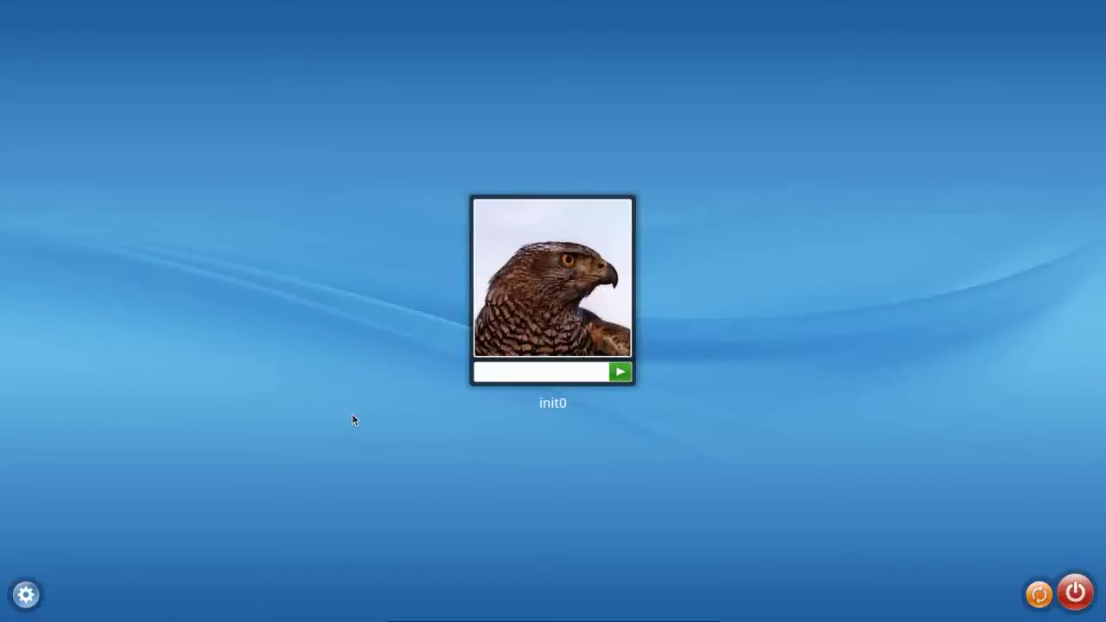
# - Type the account password into the login screen's password box to reach the desktop
pyautogui.write('•••••')
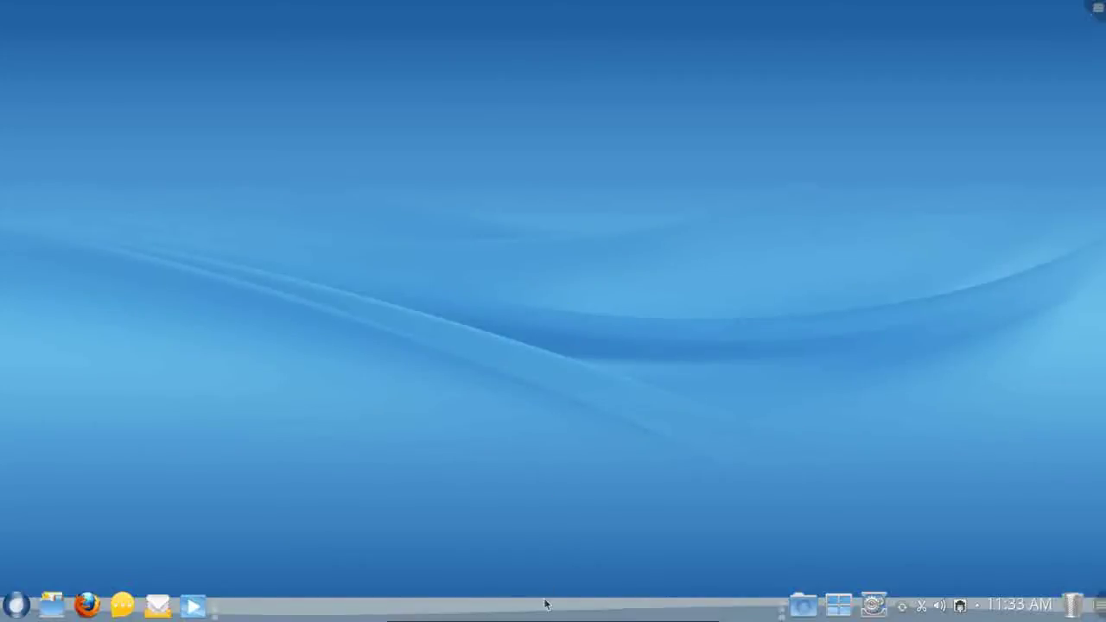
pyautogui.moveTo(565, 617)
pyautogui.moveTo(1037, 608)
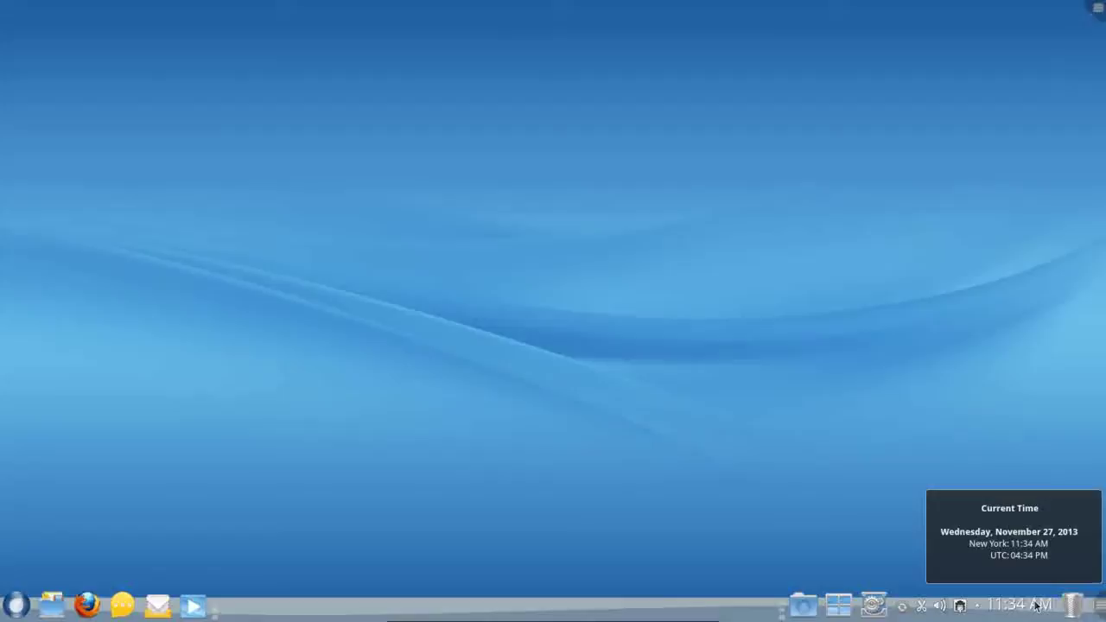
pyautogui.moveTo(961, 608)
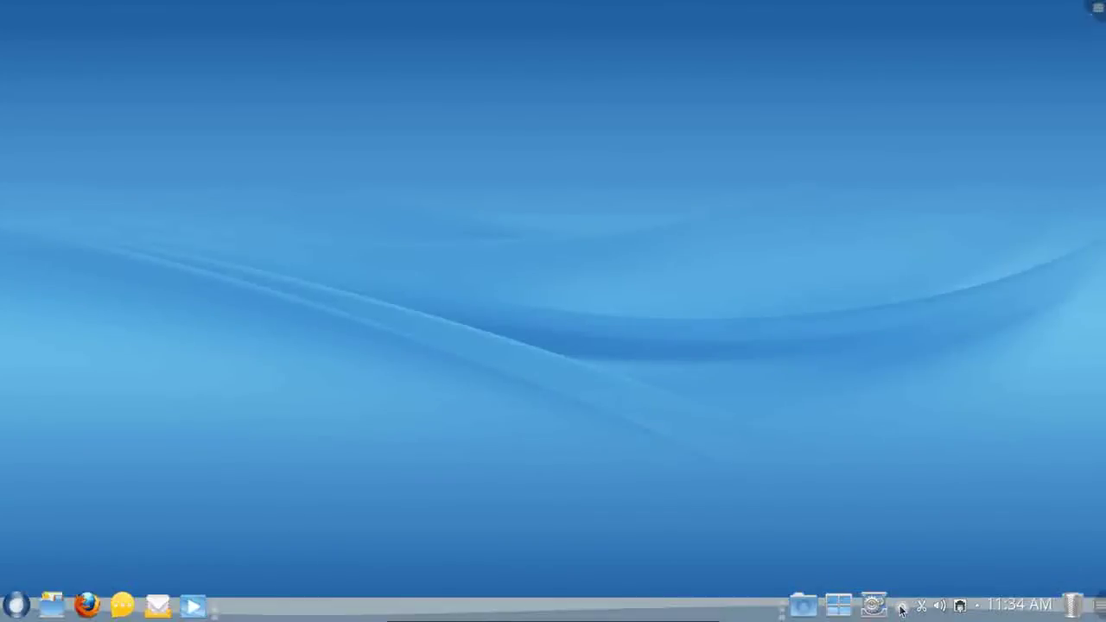
pyautogui.rightClick(902, 610)
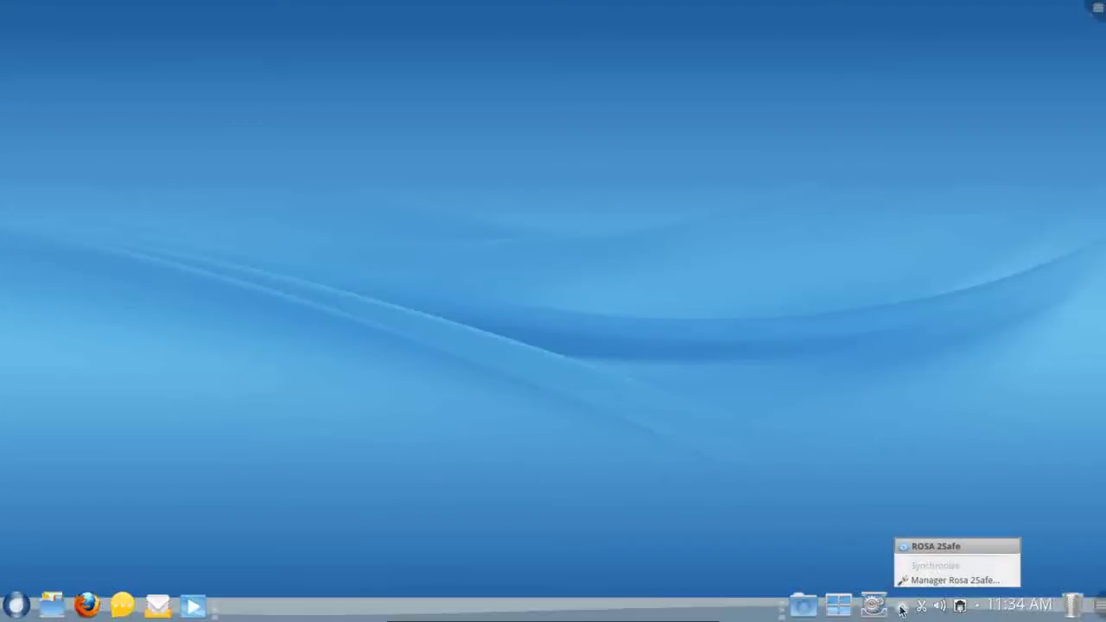
pyautogui.click(918, 580)
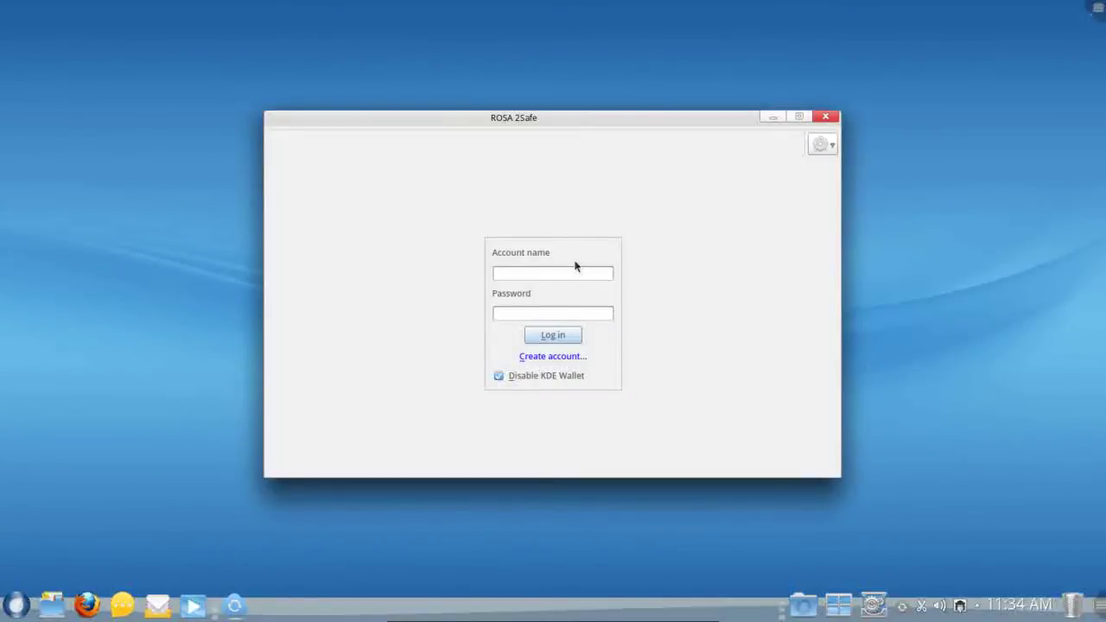
pyautogui.click(826, 117)
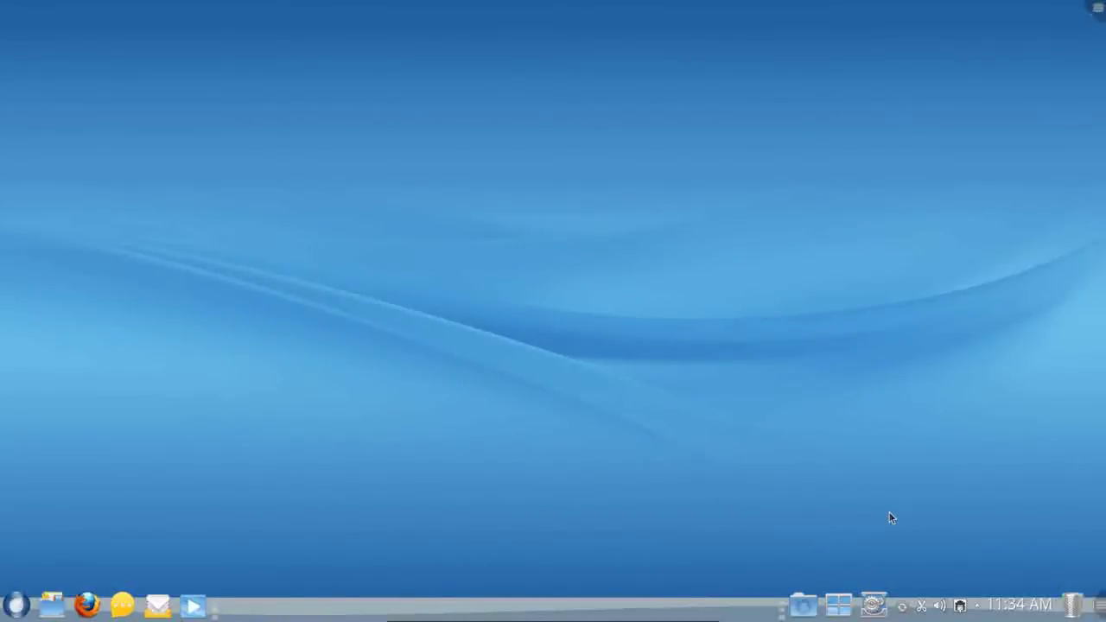
# - Open Configure Your Desktop and scroll through its appearance, network, hardware and system administration modules
pyautogui.click(874, 603)
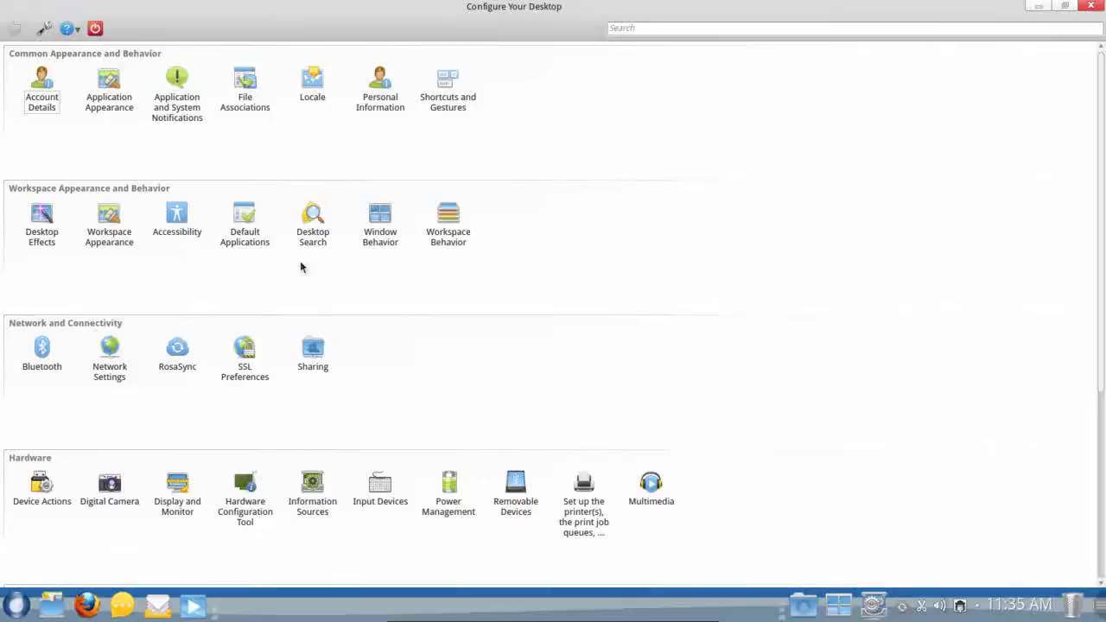
pyautogui.scroll(-2, 1100, 380)
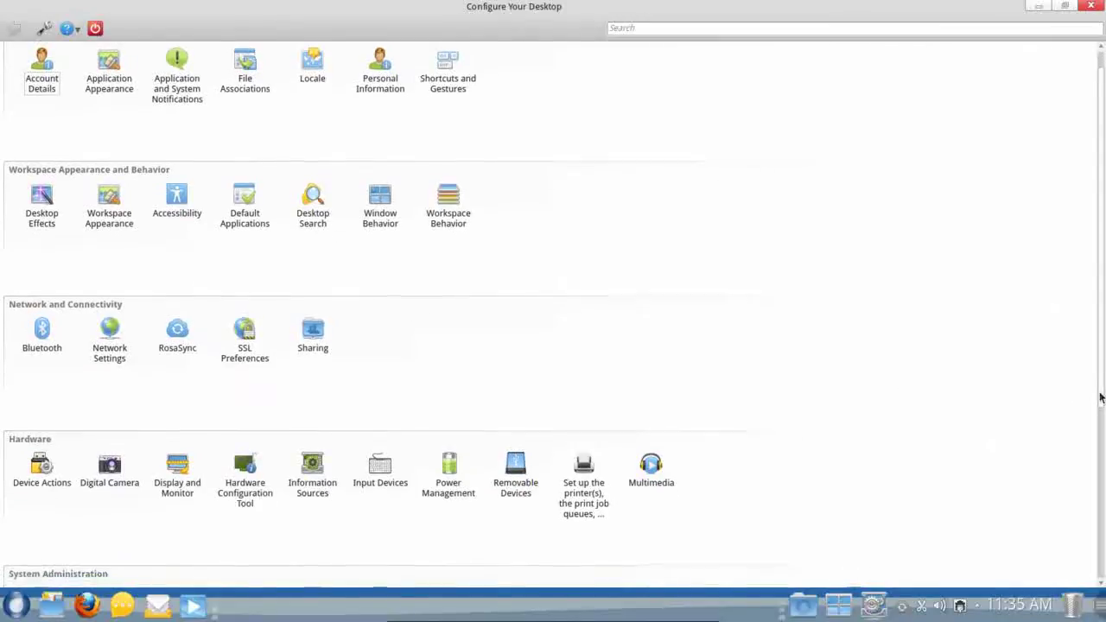
pyautogui.scroll(-2, 553, 314)
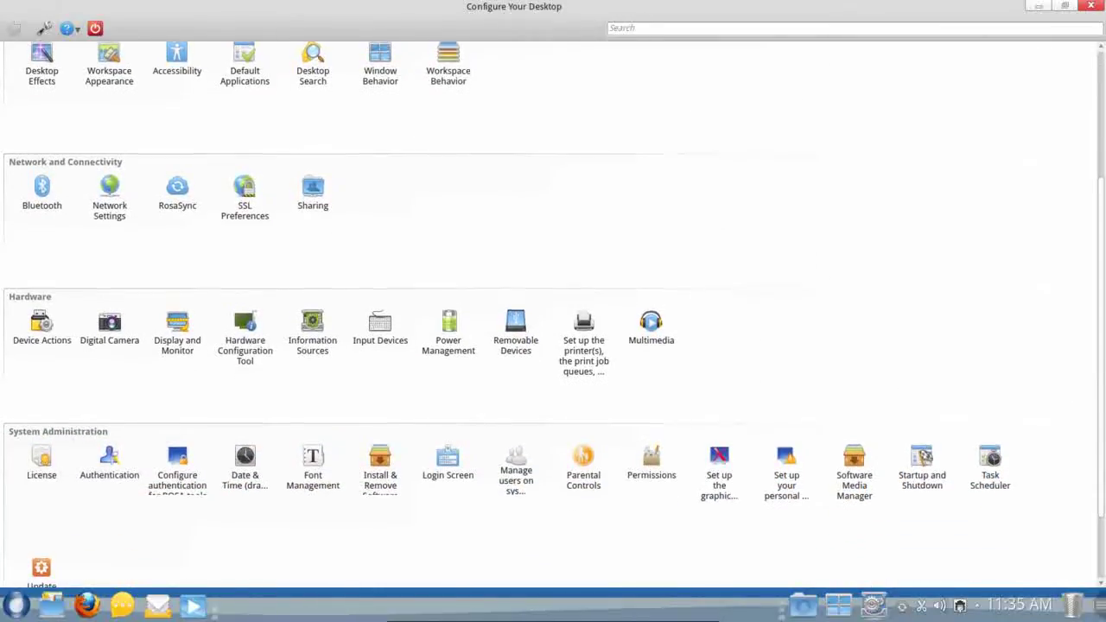
pyautogui.scroll(-2, 552, 314)
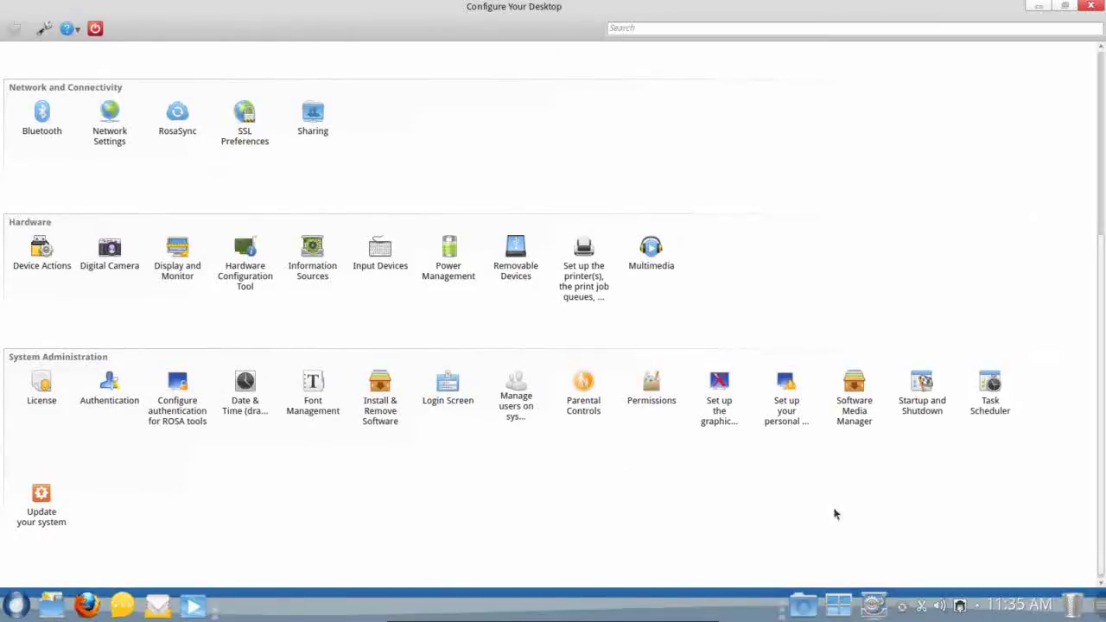
pyautogui.moveTo(1099, 474); pyautogui.dragTo(1103, 276)
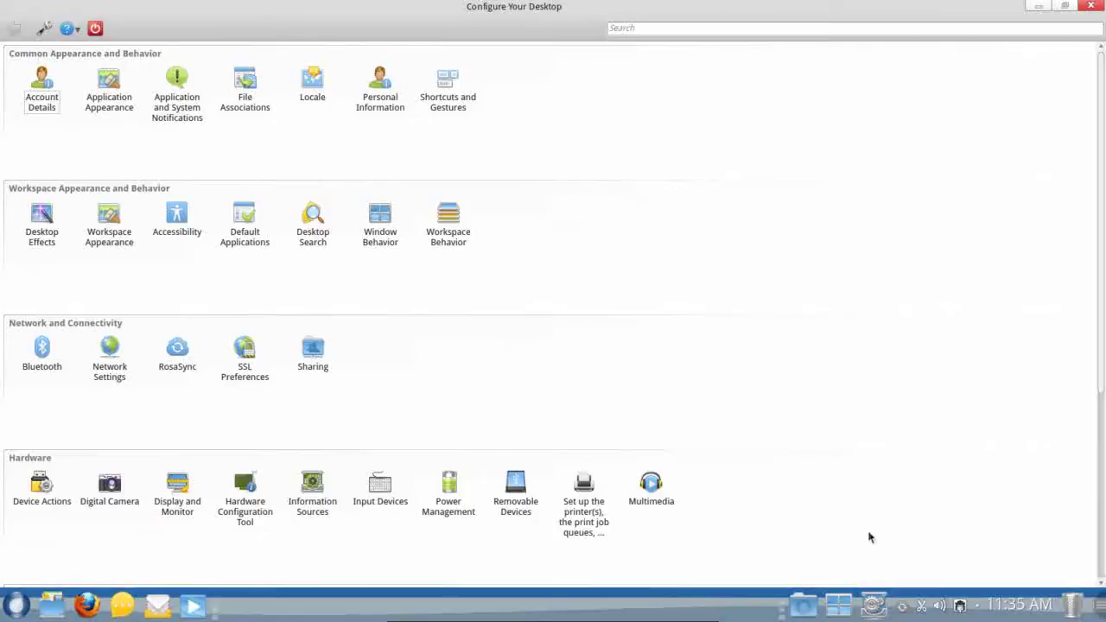
# - Close the Configure Your Desktop window from its panel entry's context menu
pyautogui.rightClick(879, 604)
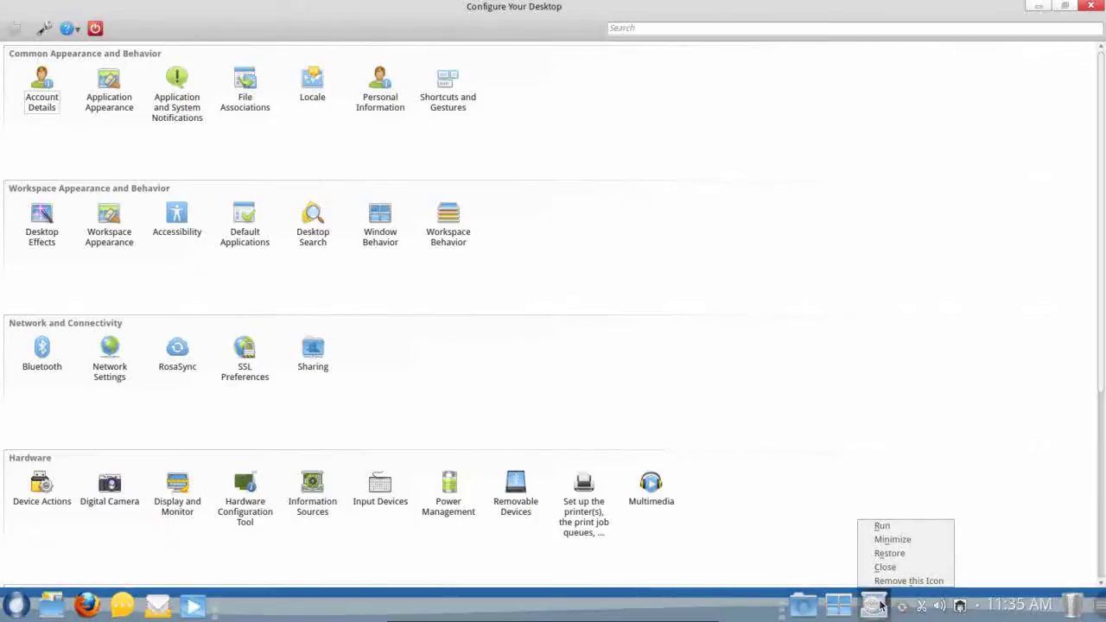
pyautogui.click(885, 570)
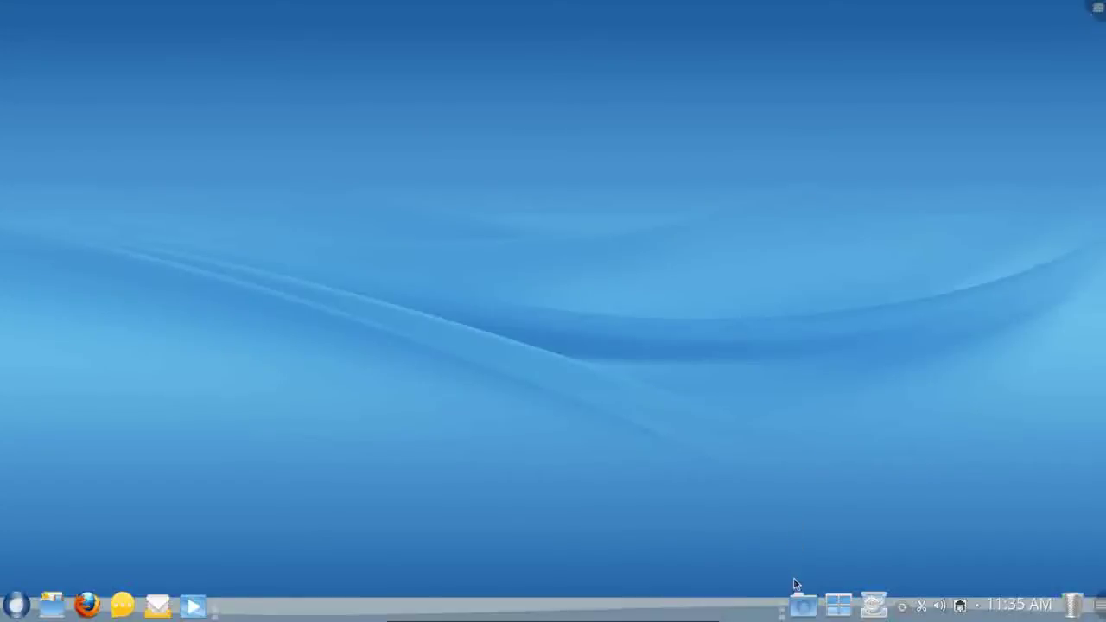
pyautogui.click(802, 610)
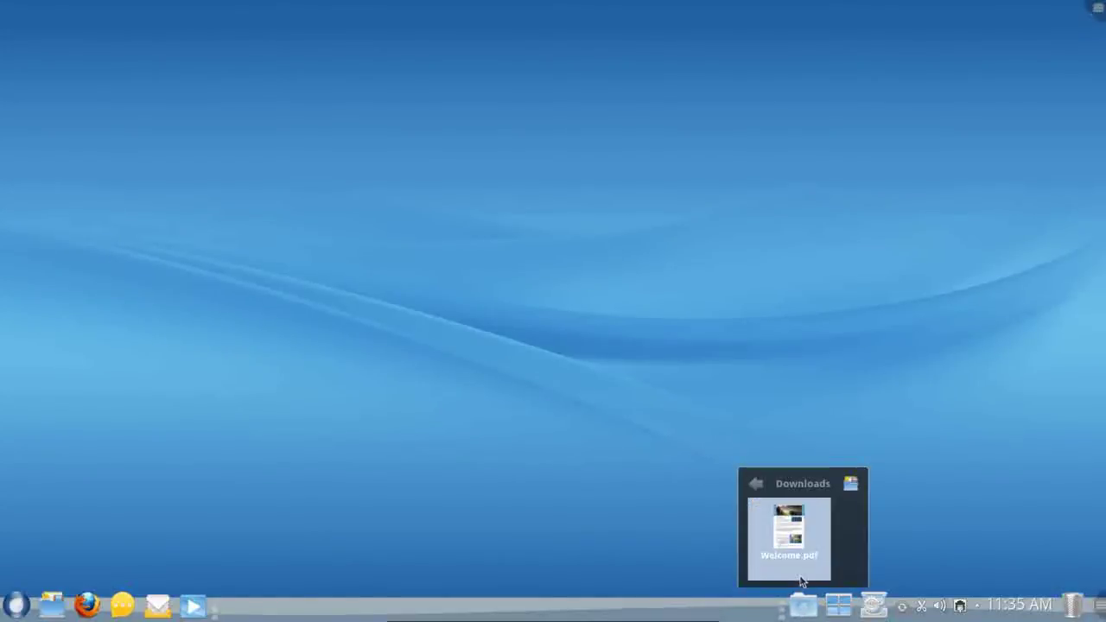
pyautogui.click(804, 558)
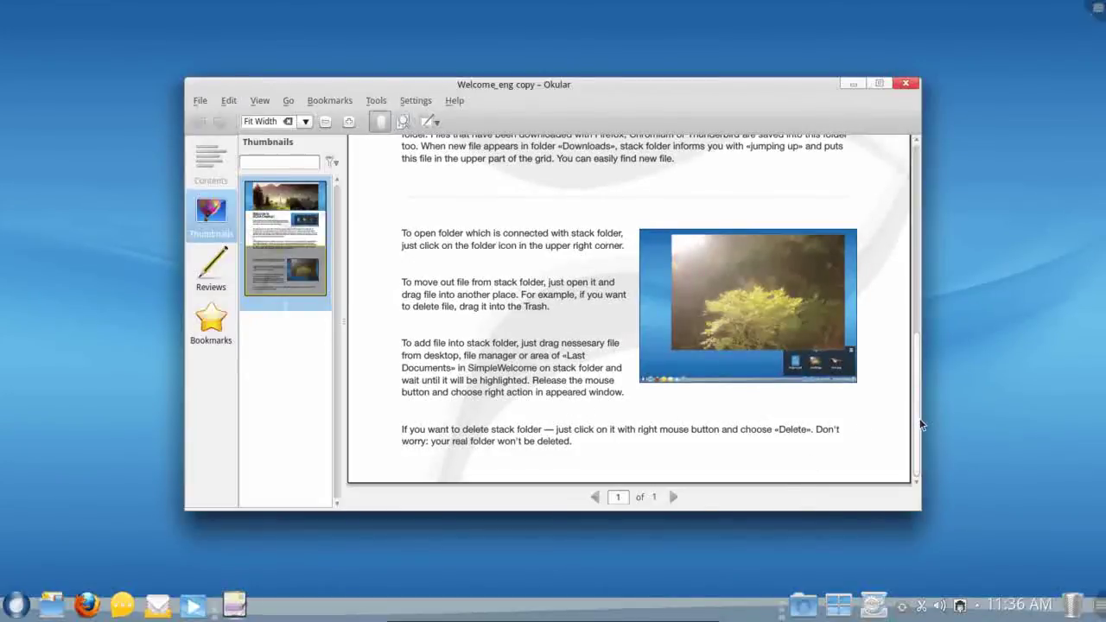
pyautogui.moveTo(921, 421); pyautogui.dragTo(943, 225)
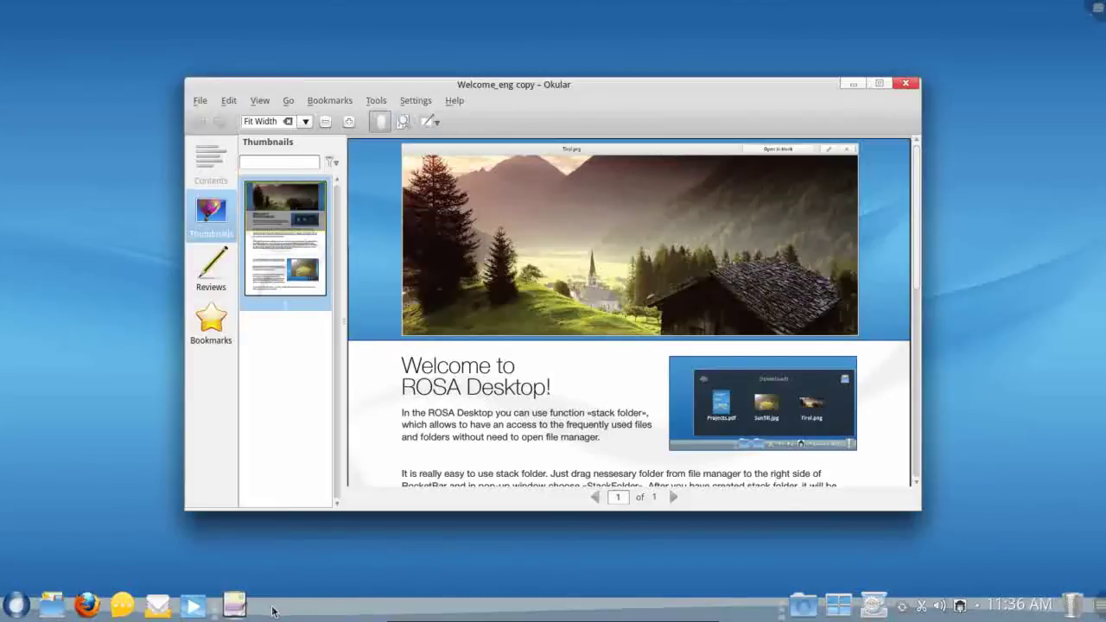
pyautogui.moveTo(241, 615)
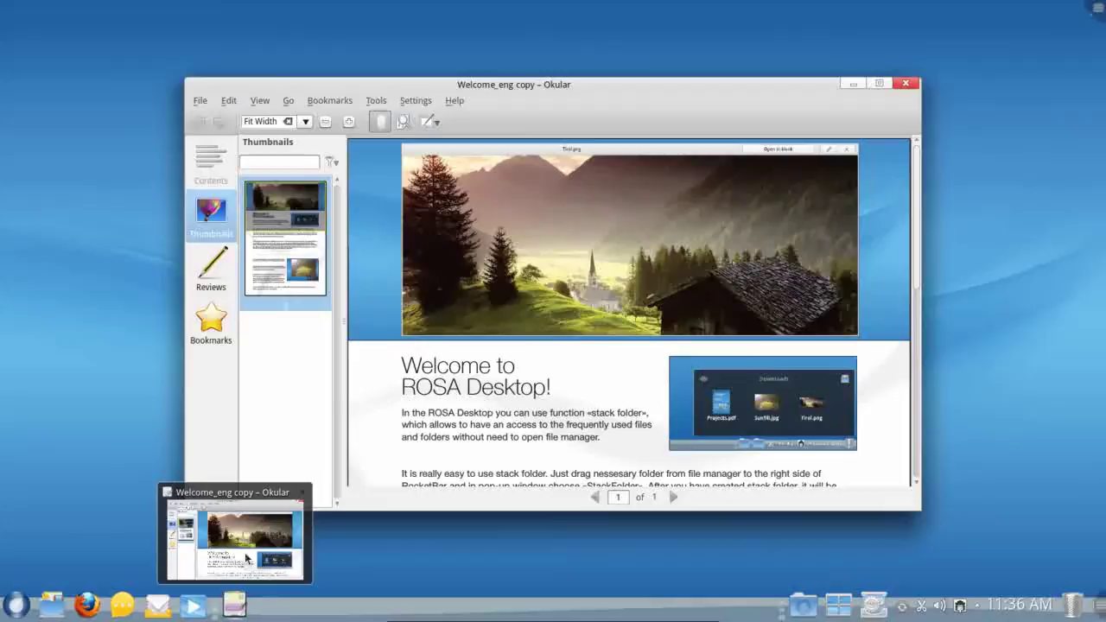
pyautogui.click(303, 495)
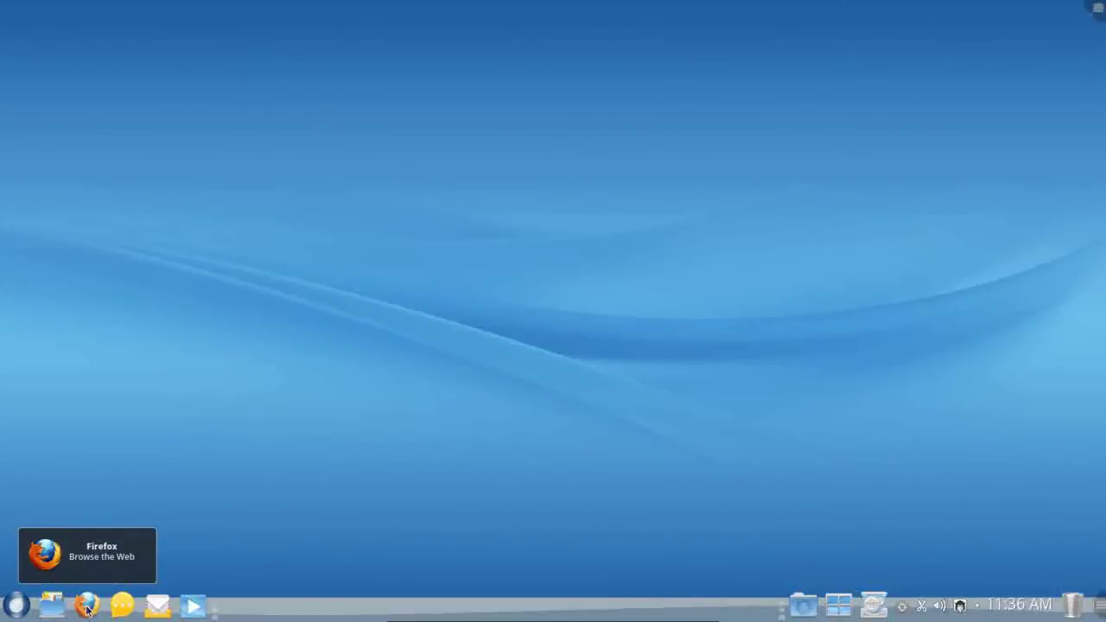
pyautogui.click(52, 604)
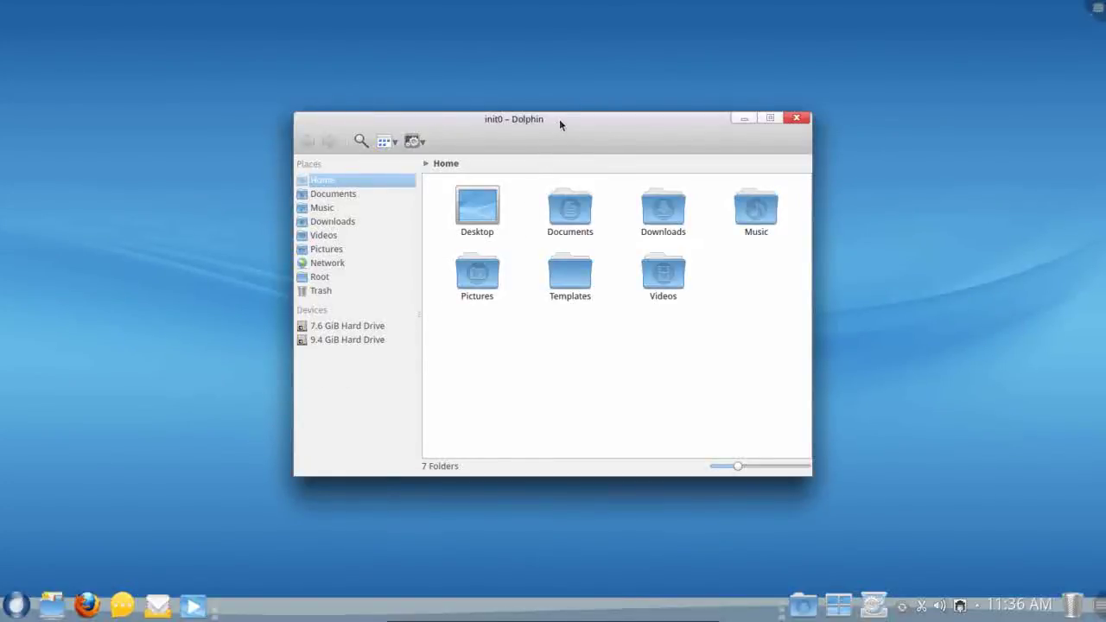
pyautogui.moveTo(559, 118); pyautogui.dragTo(419, 104)
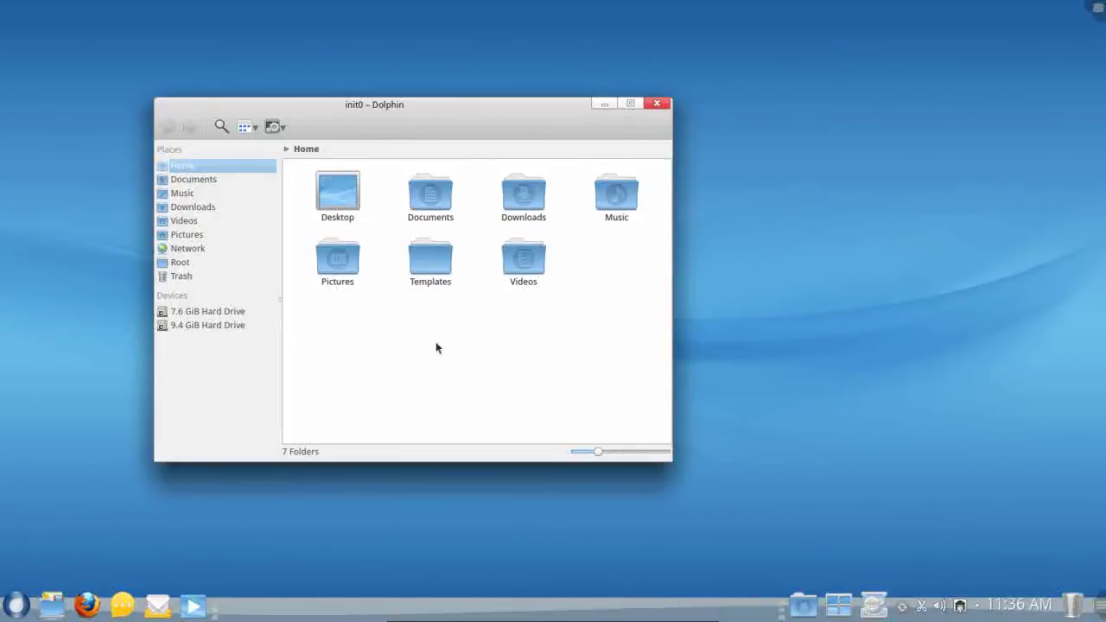
pyautogui.click(657, 104)
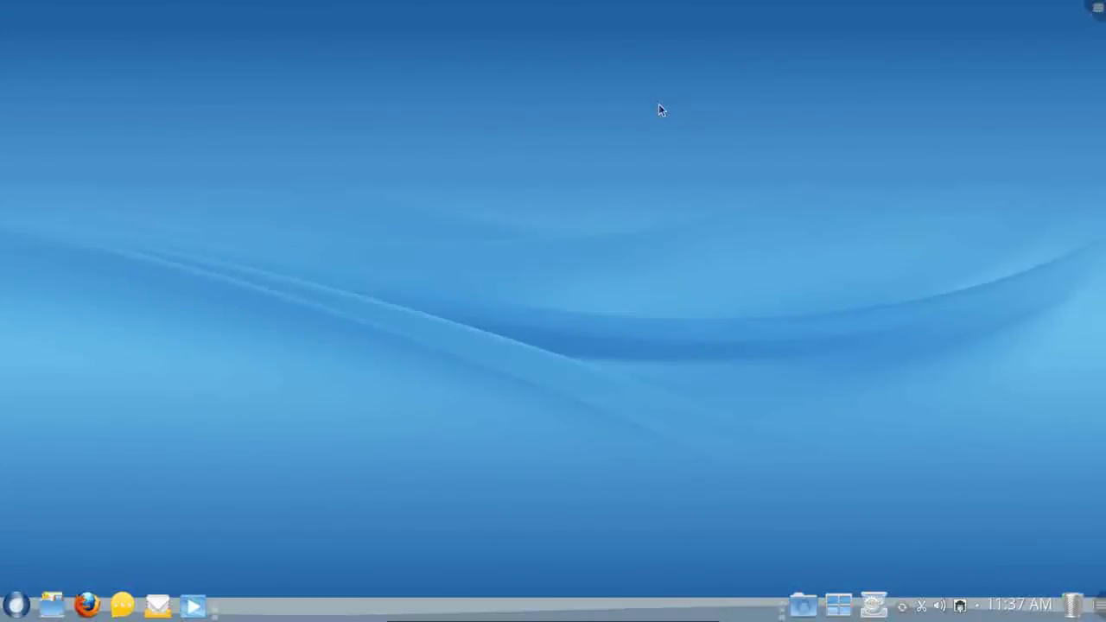
# - Open the Home folder from the launcher, then close the file manager
pyautogui.click(15, 604)
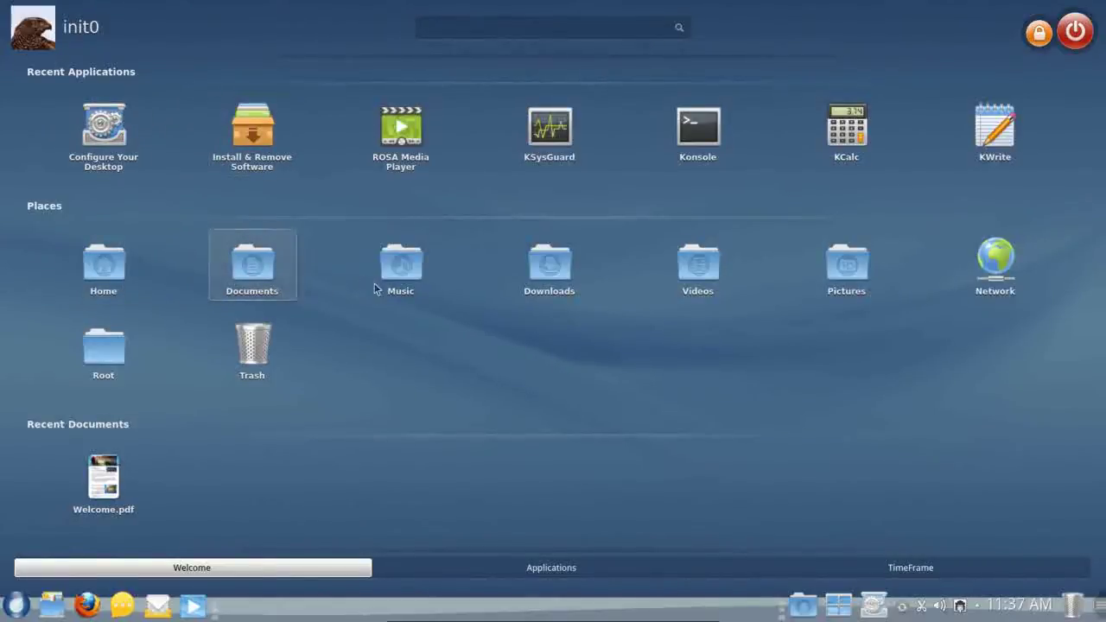
pyautogui.click(101, 275)
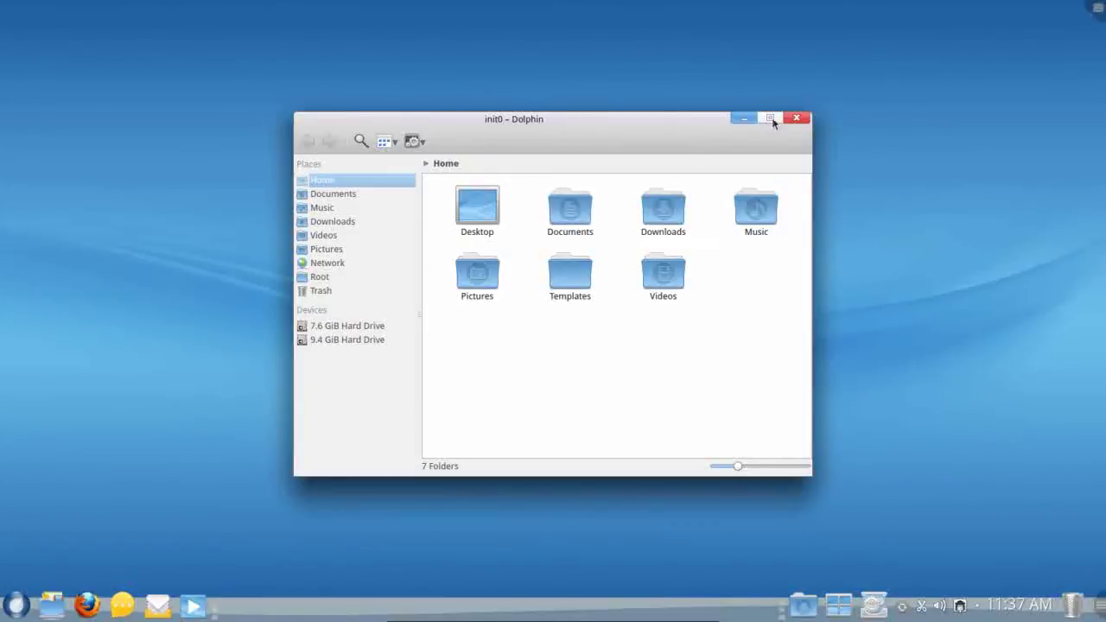
pyautogui.click(795, 118)
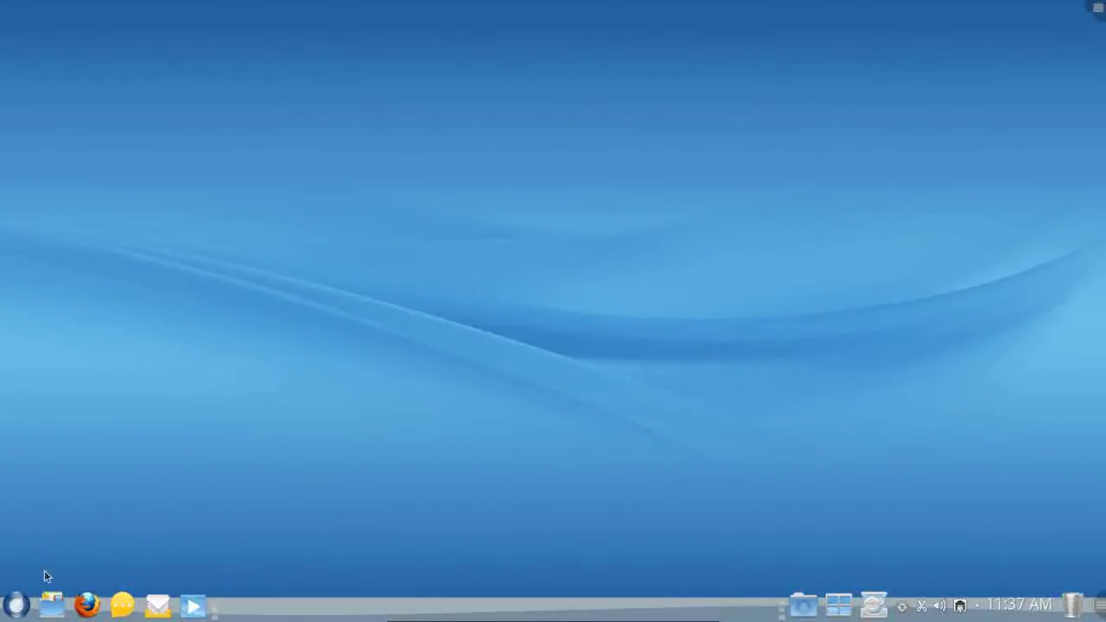
# - Reopen the launcher, search 'fire', then clear the search to return to the Welcome page
pyautogui.click(17, 605)
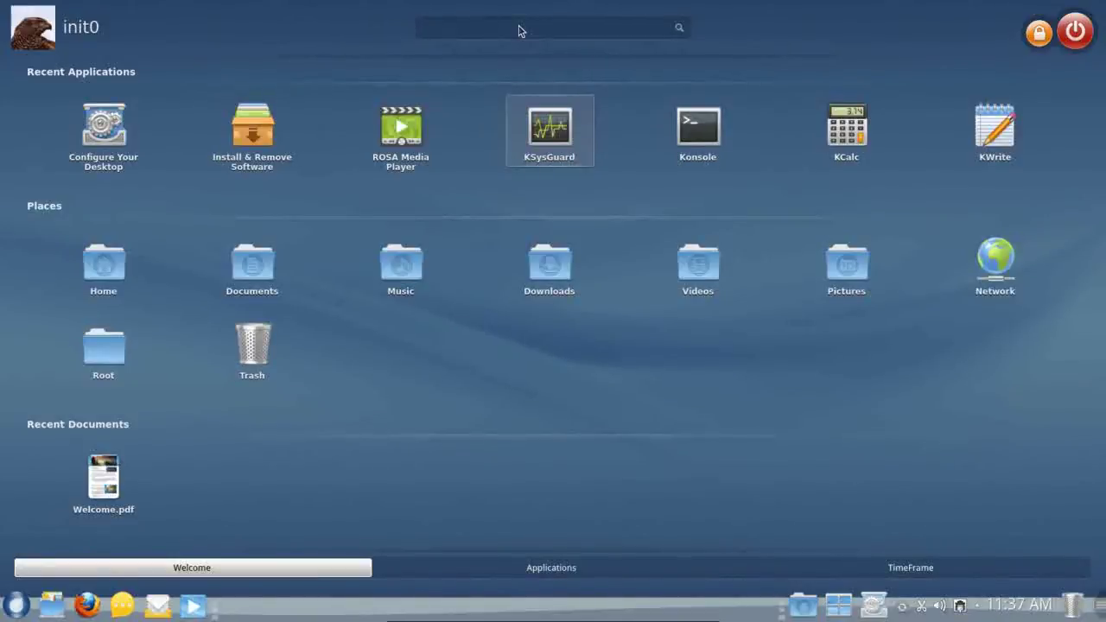
pyautogui.write('fire')
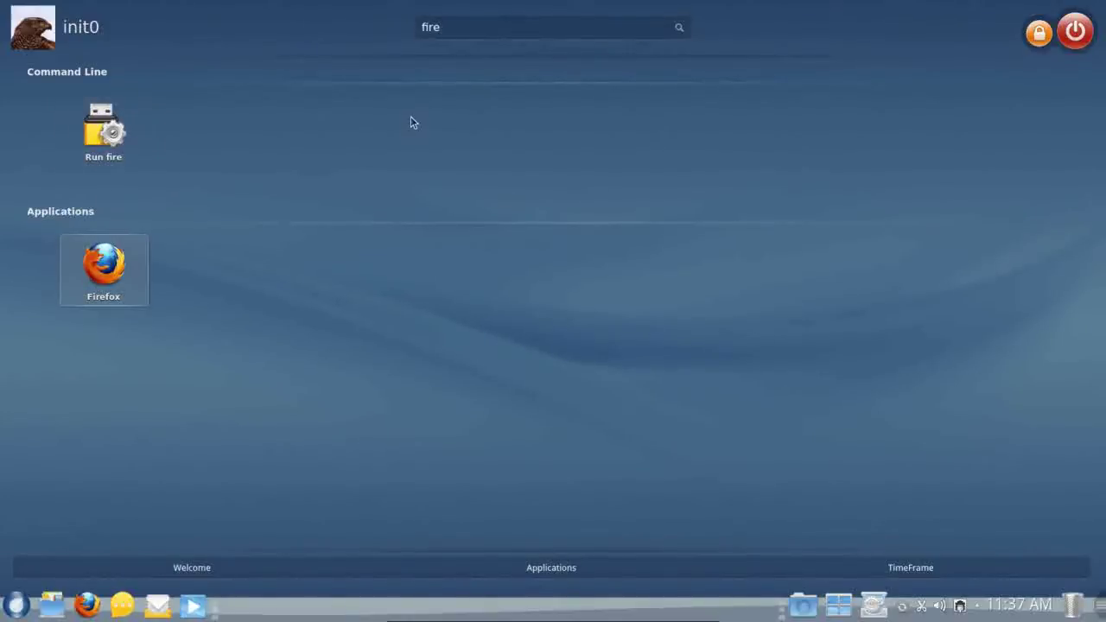
pyautogui.press('BackSpace')
pyautogui.press('BackSpace')
pyautogui.press('BackSpace')
pyautogui.press('BackSpace')
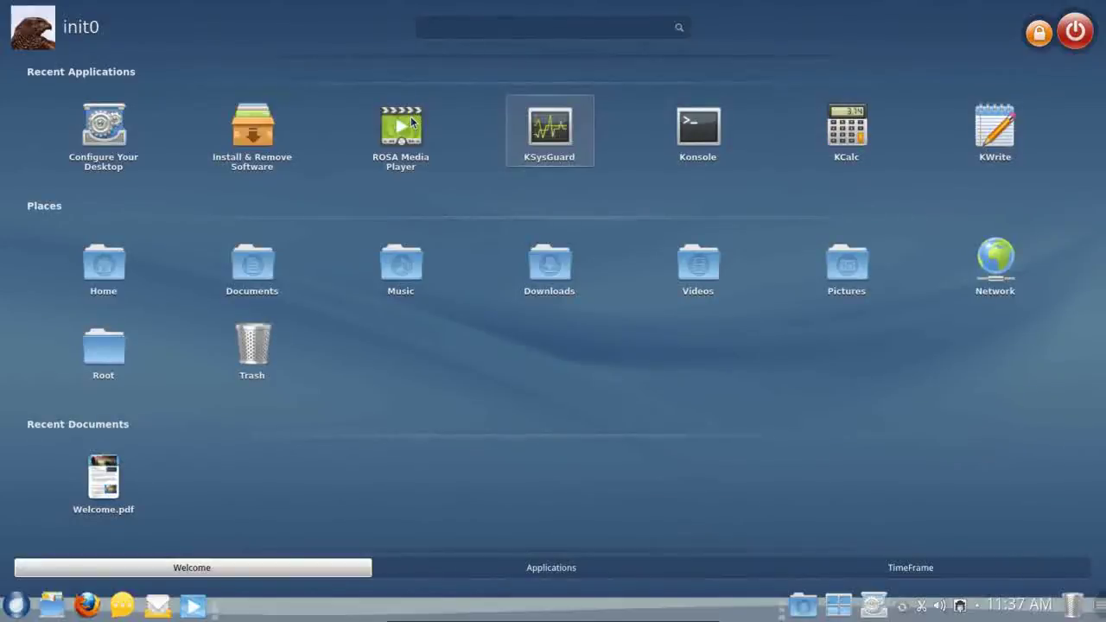
# - Launch KSysGuard from Recent Applications, view its CPU, memory and network graphs, then close it
pyautogui.click(560, 136)
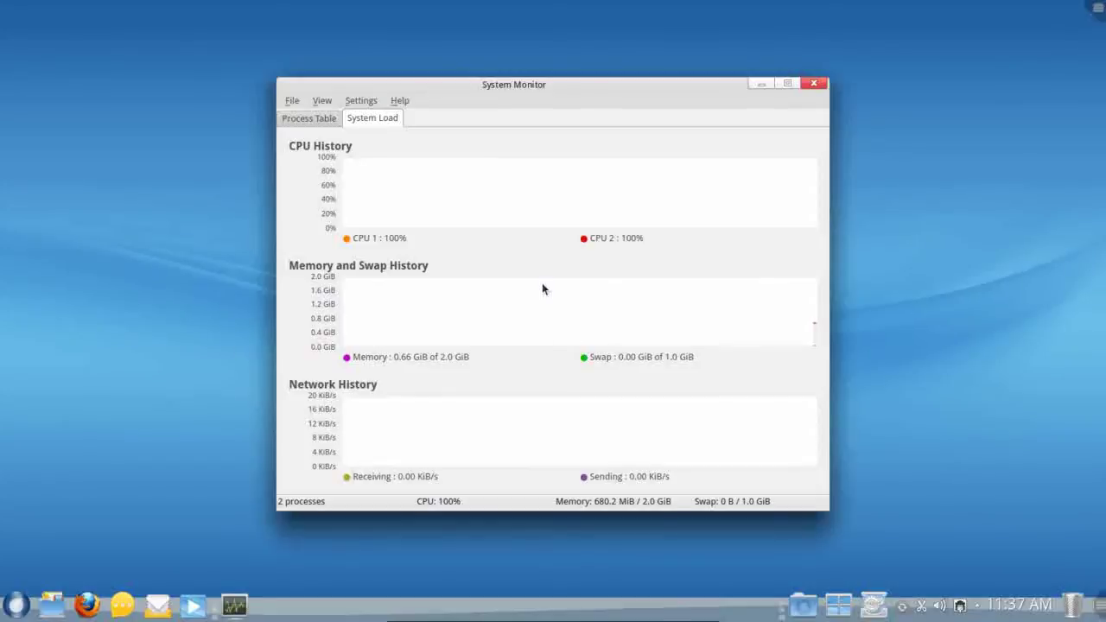
pyautogui.moveTo(544, 289)
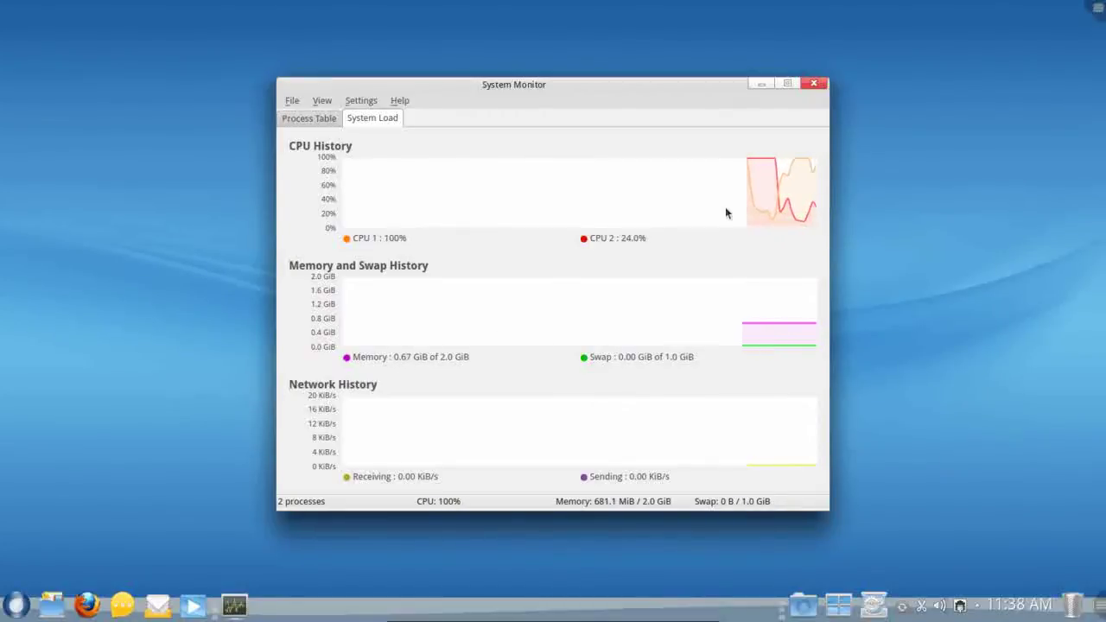
pyautogui.moveTo(726, 213)
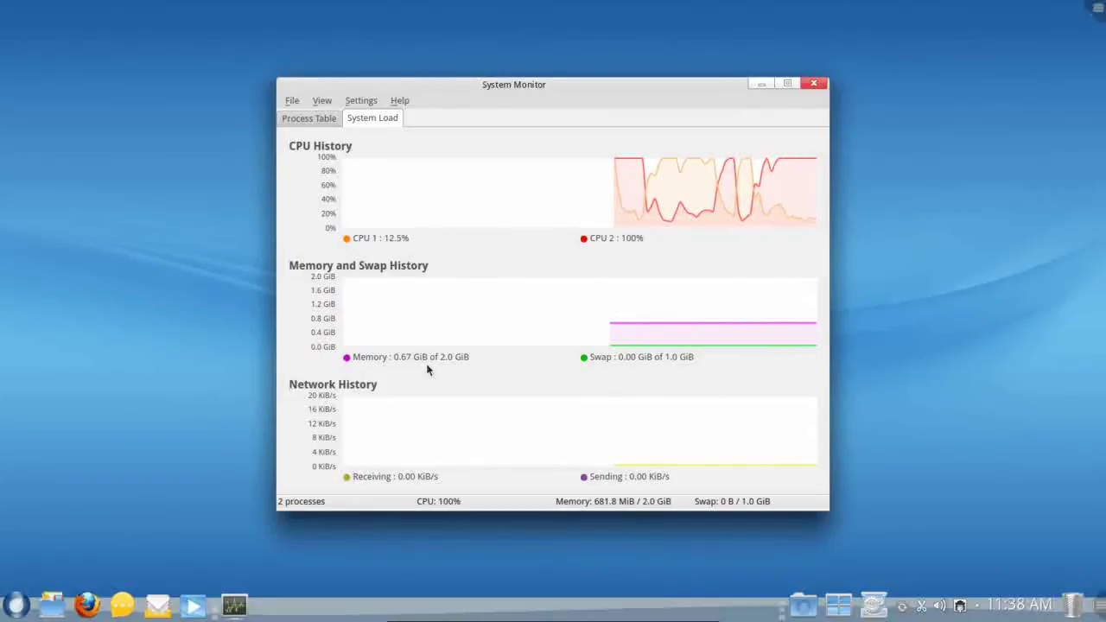
pyautogui.click(812, 85)
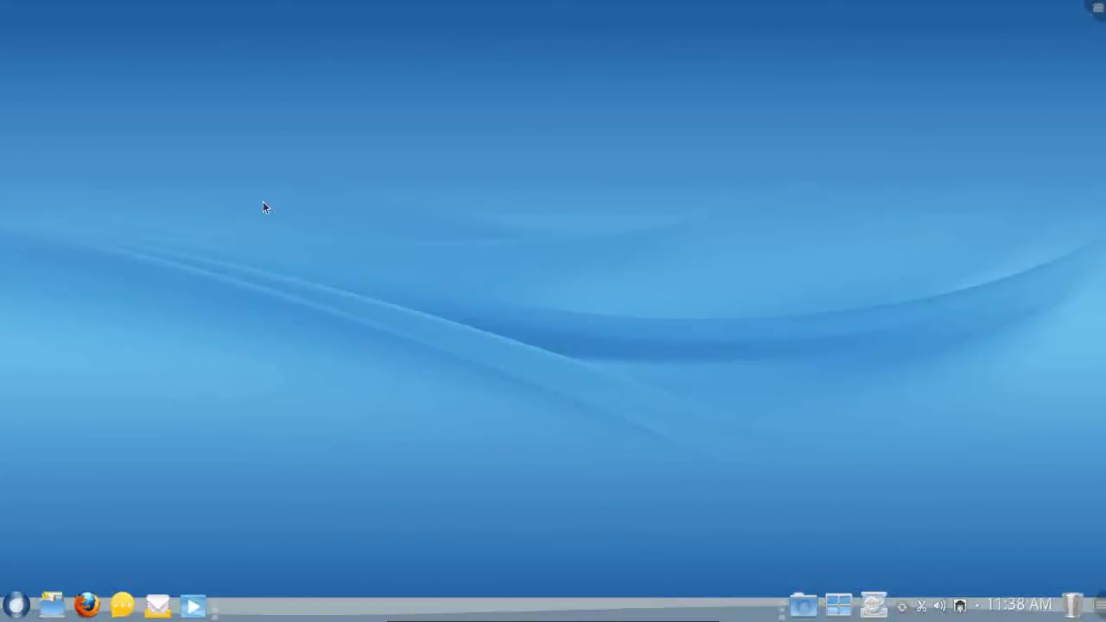
# - Show the launcher's Applications grid, flip to its second page, then back to the first
pyautogui.click(17, 608)
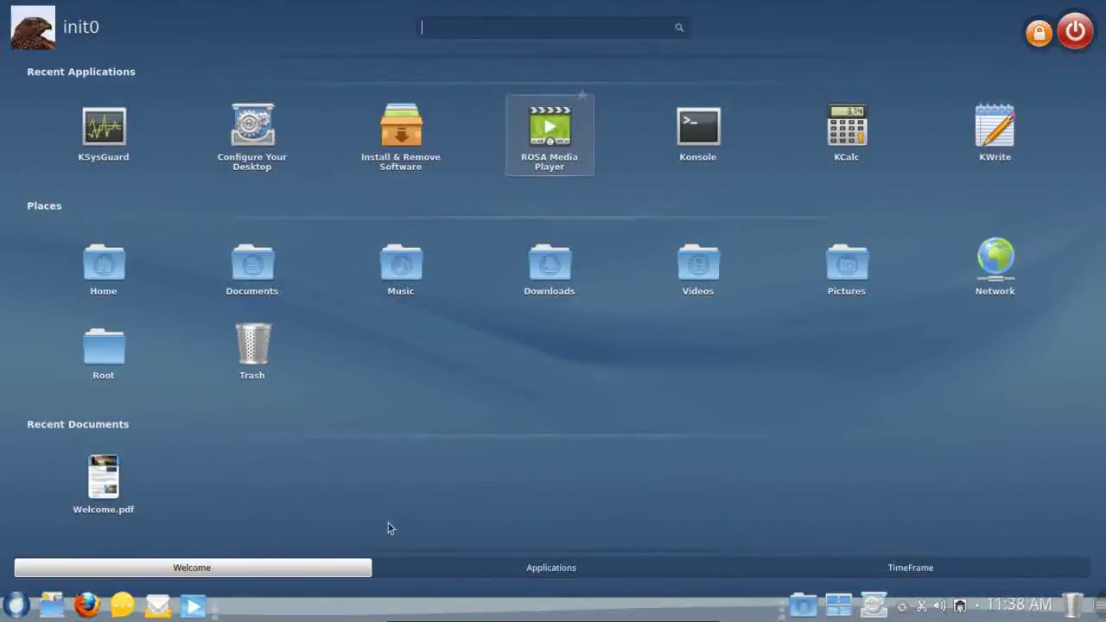
pyautogui.press('Down')
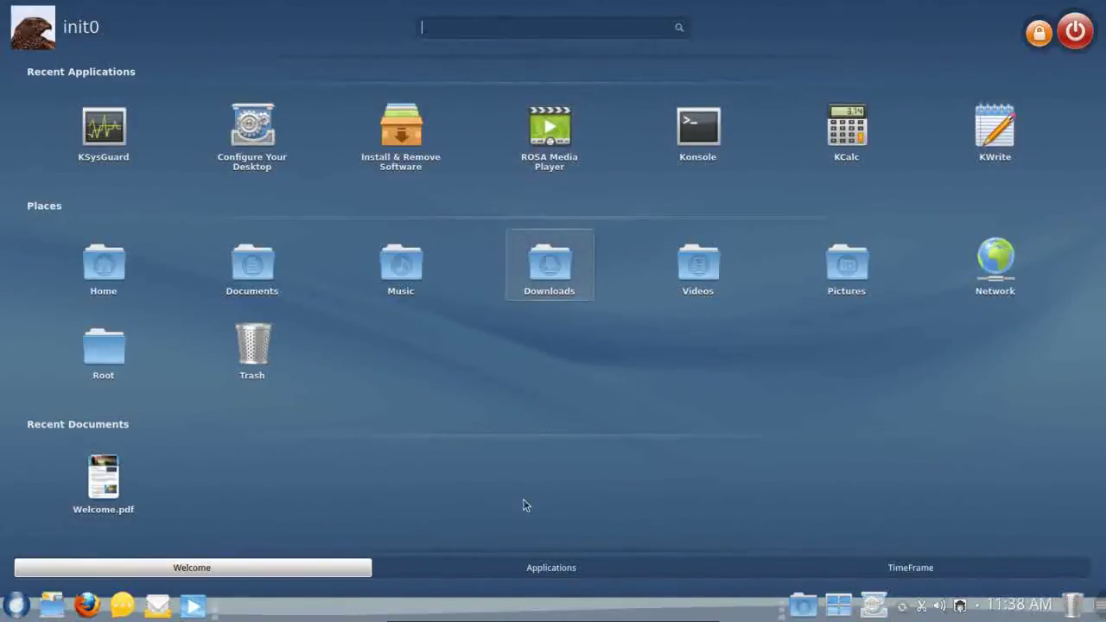
pyautogui.click(516, 571)
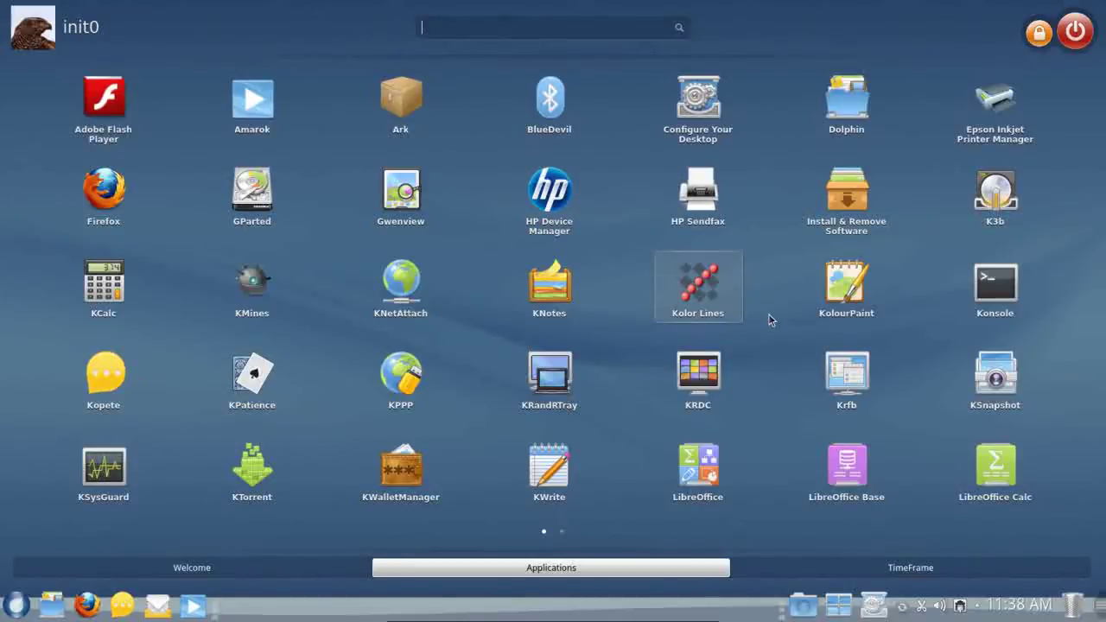
pyautogui.click(562, 532)
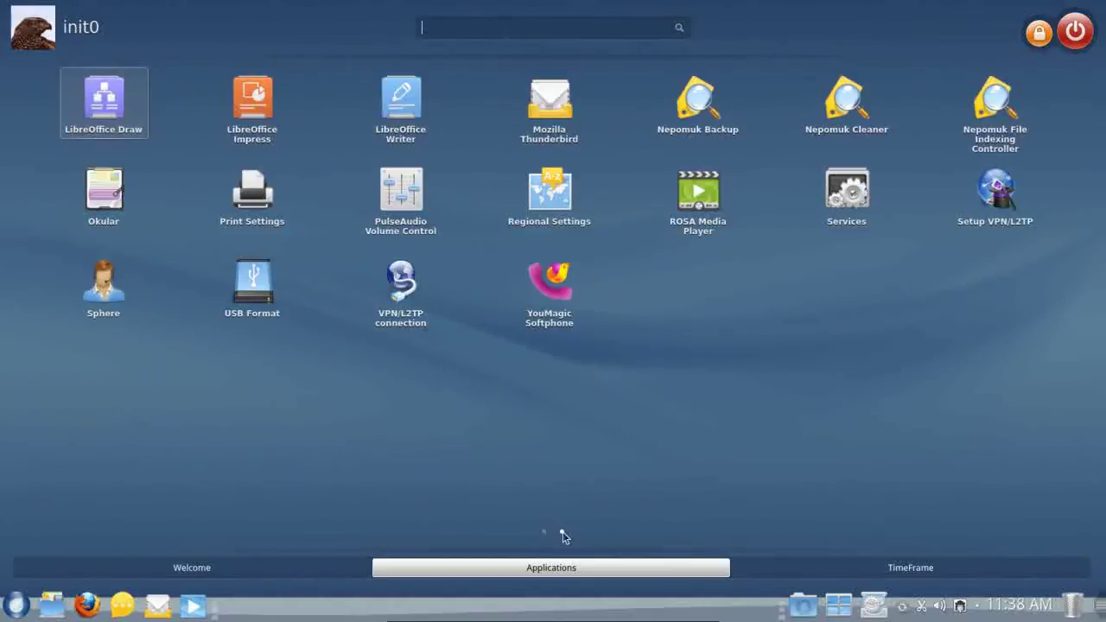
pyautogui.click(545, 533)
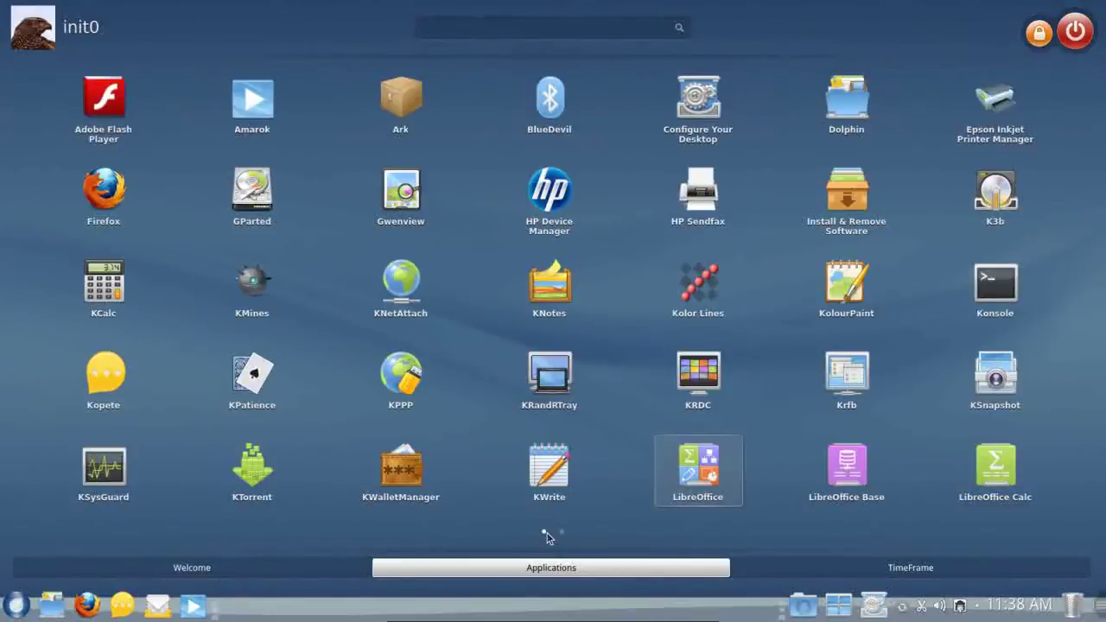
# - Switch the launcher to the TimeFrame tab, showing the Nepomuk-disabled message
pyautogui.click(810, 570)
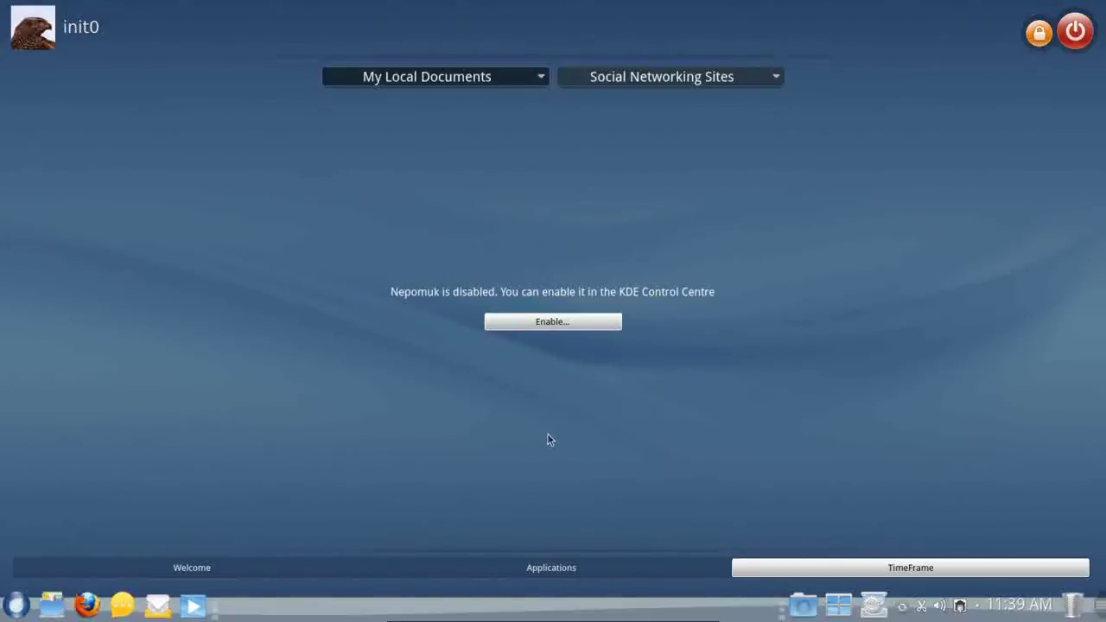
# - Switch the launcher back to the Applications tab, listing Adobe Flash Player through LibreOffice Calc
pyautogui.click(545, 569)
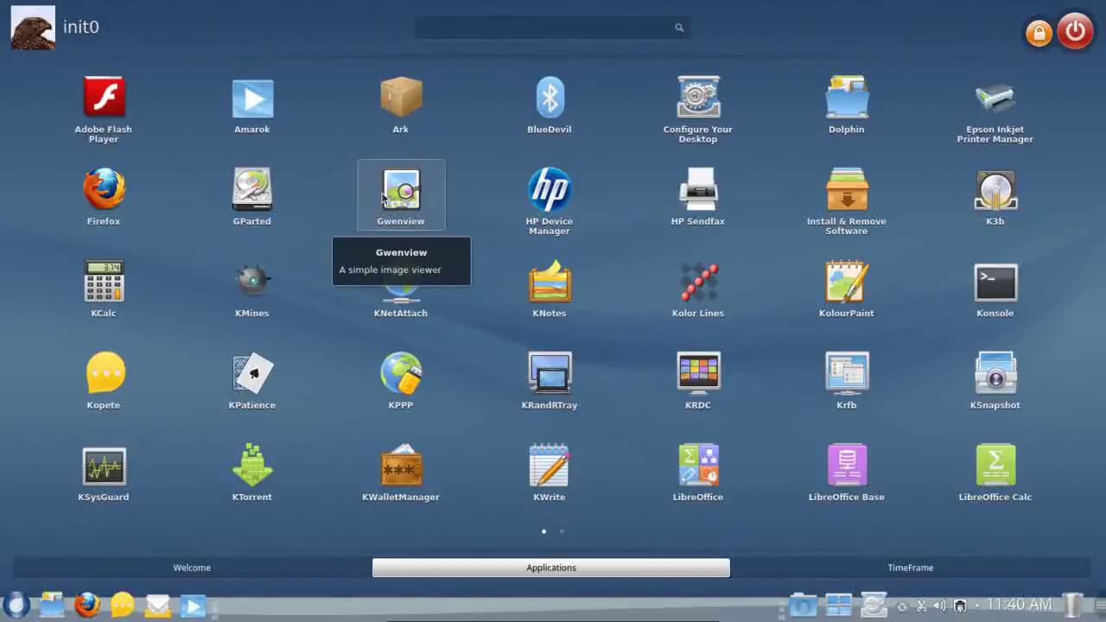
# - Launch Install & Remove Software and authenticate with the root password, entered twice
pyautogui.click(852, 200)
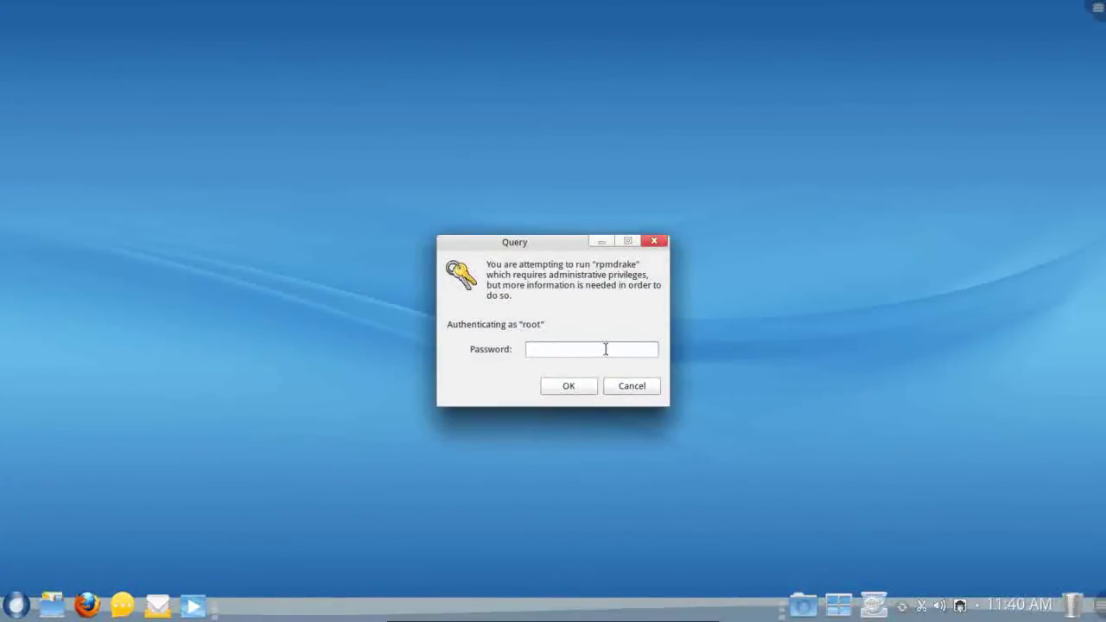
pyautogui.write('••••••••')
pyautogui.press('Return')
pyautogui.write('••••••••••••••••')
pyautogui.press('Return')
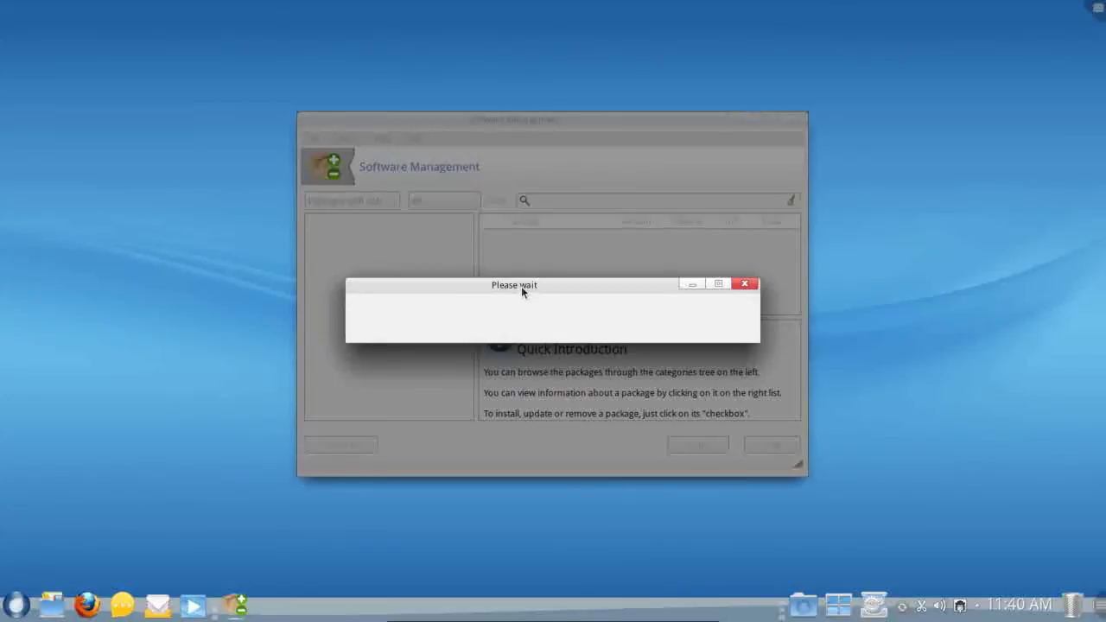
# - Move the Please wait dialog aside while Rpmdrake finishes loading its package categories
pyautogui.moveTo(521, 292); pyautogui.dragTo(530, 145)
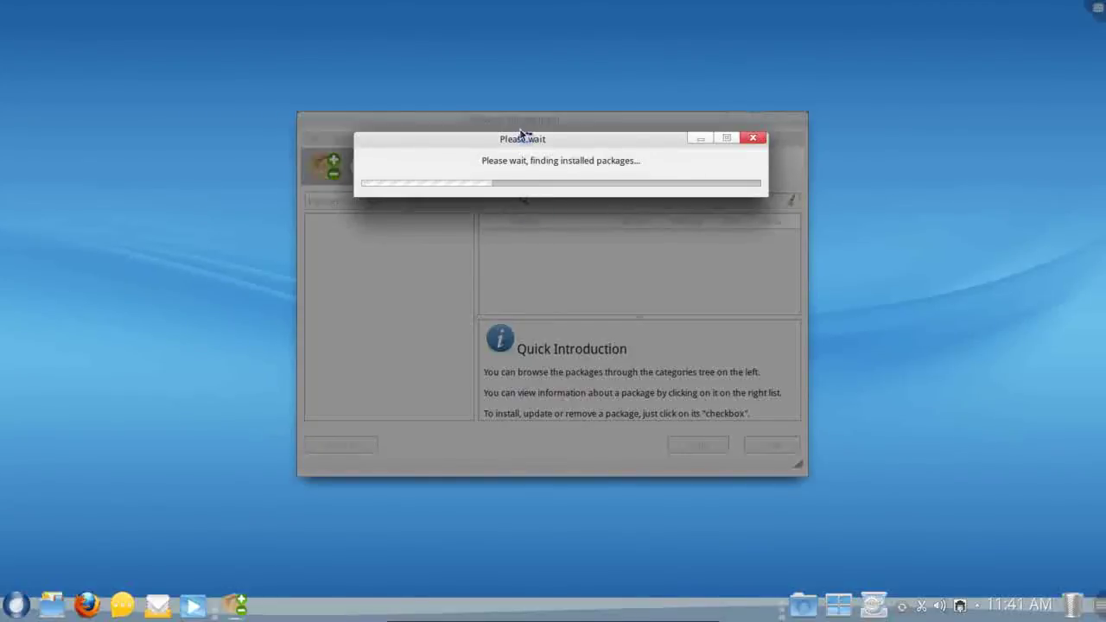
pyautogui.moveTo(521, 143); pyautogui.dragTo(511, 503)
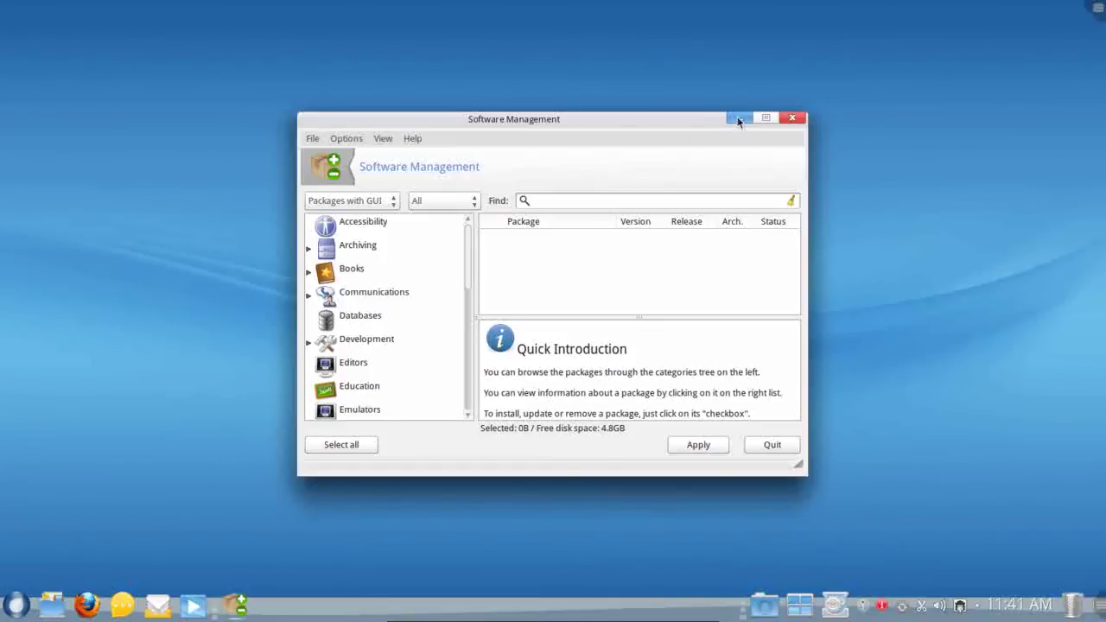
# - Maximize Rpmdrake, list the Editors packages, confirm version 5.26.11 in About, then quit
pyautogui.rightClick(760, 118)
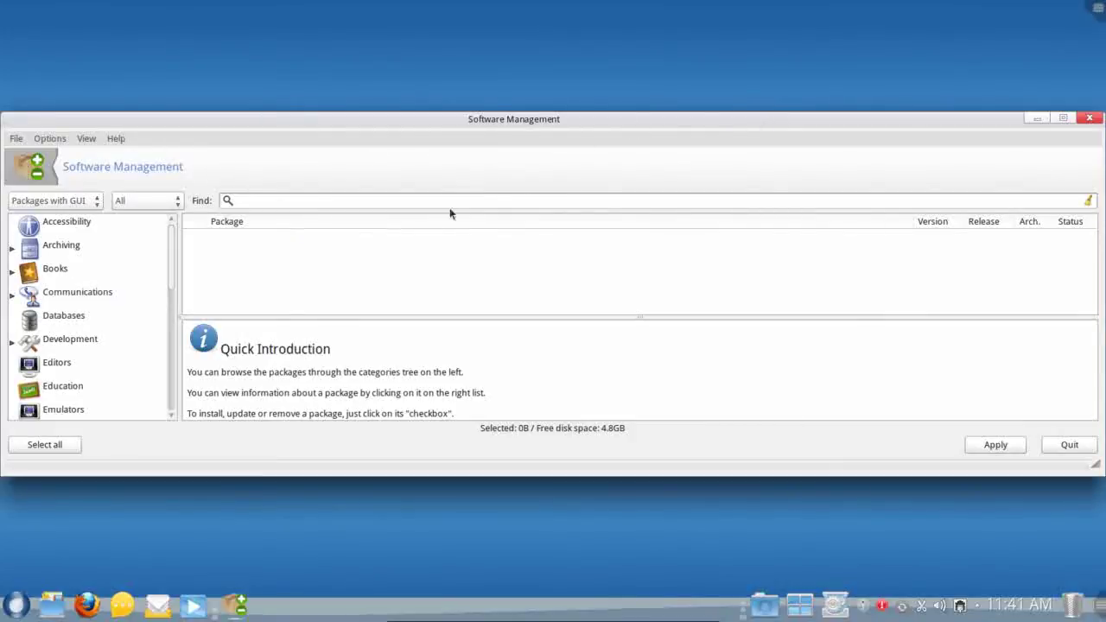
pyautogui.click(33, 366)
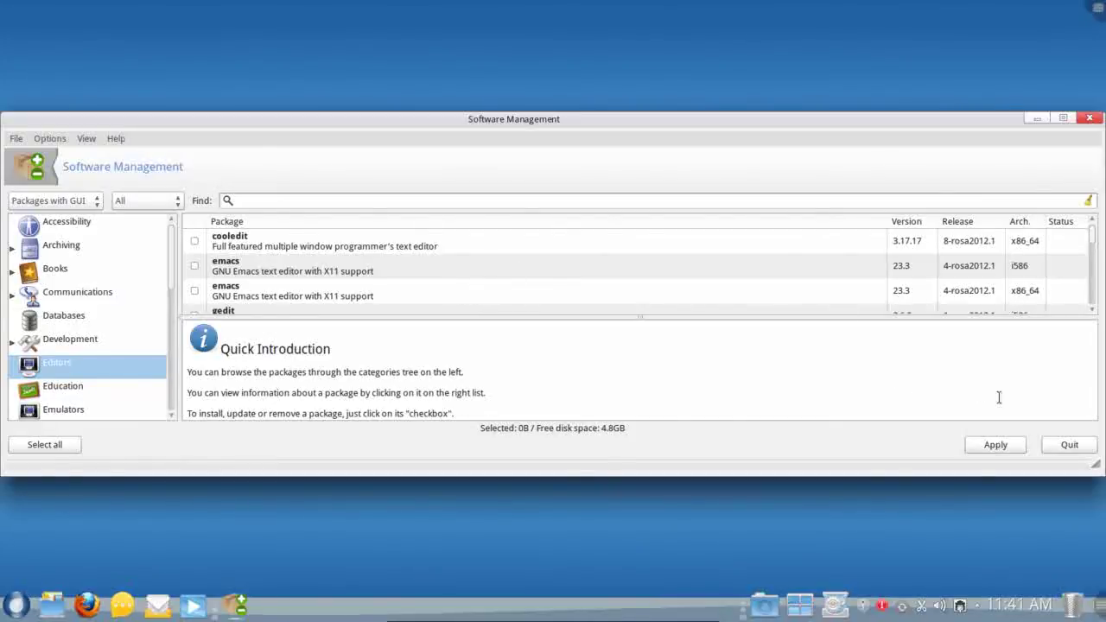
pyautogui.click(117, 139)
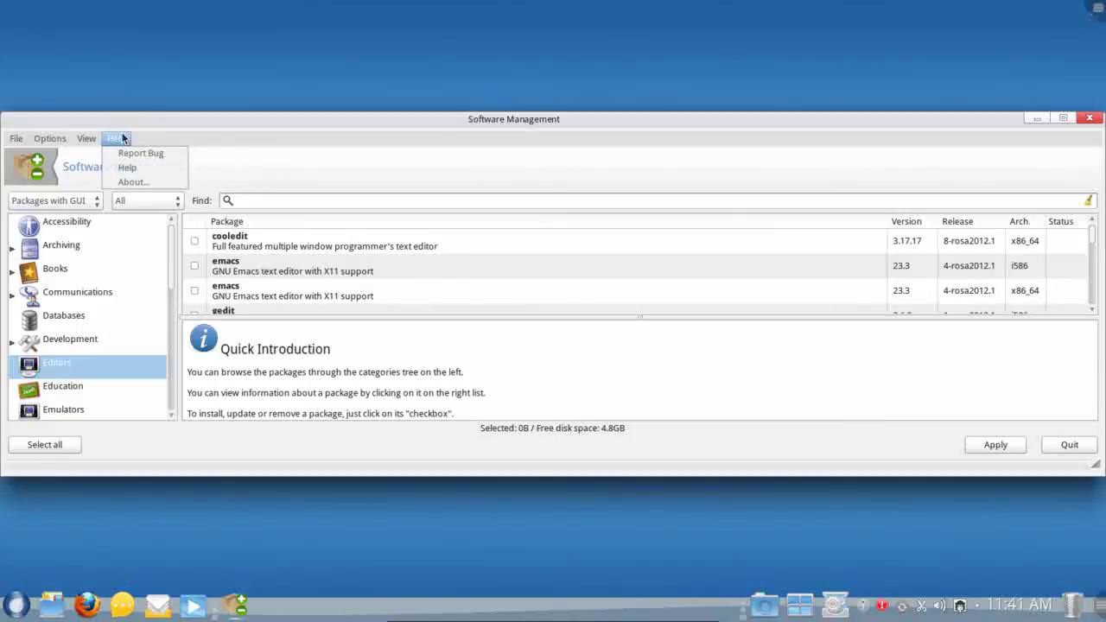
pyautogui.click(121, 185)
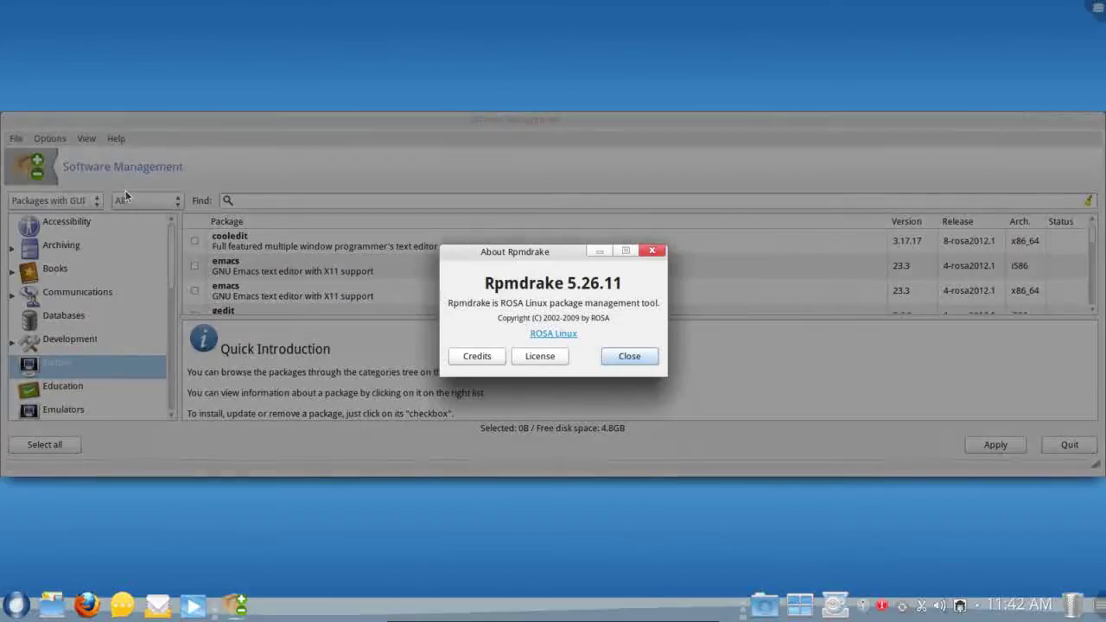
pyautogui.click(641, 356)
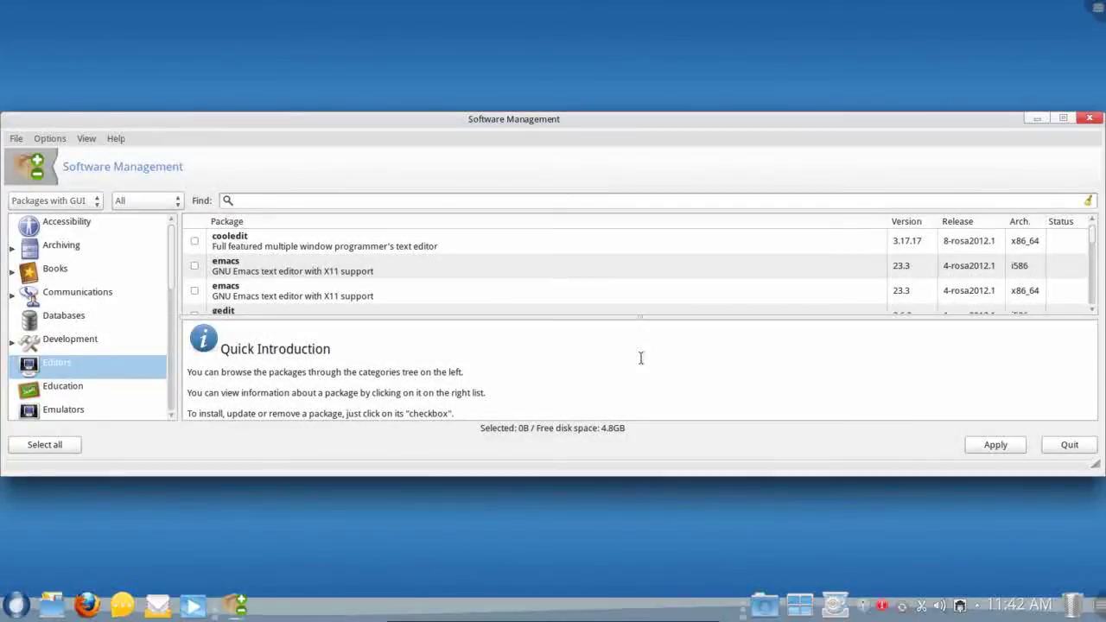
pyautogui.click(1069, 444)
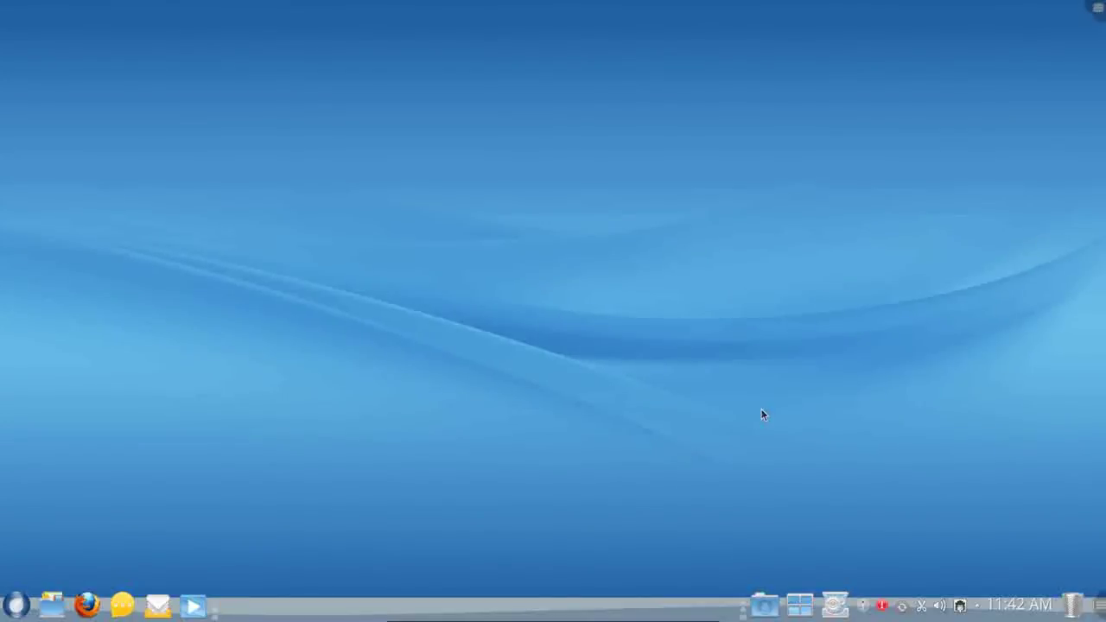
# - Show the launcher's Applications tab and page to the second page, LibreOffice Draw to YouMagic Softphone
pyautogui.click(19, 603)
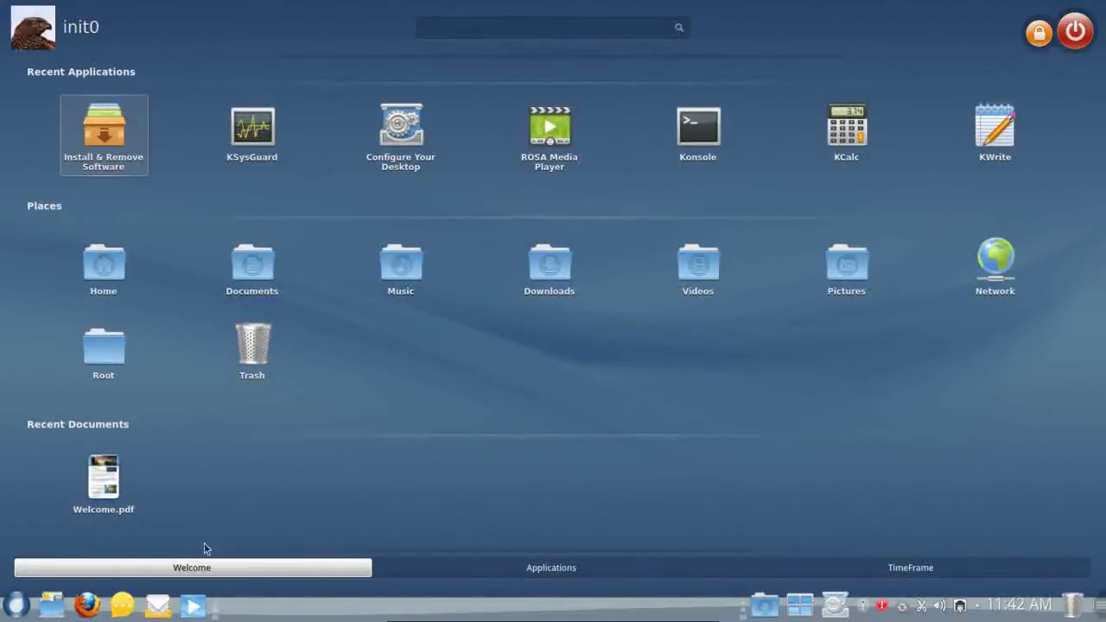
pyautogui.click(587, 567)
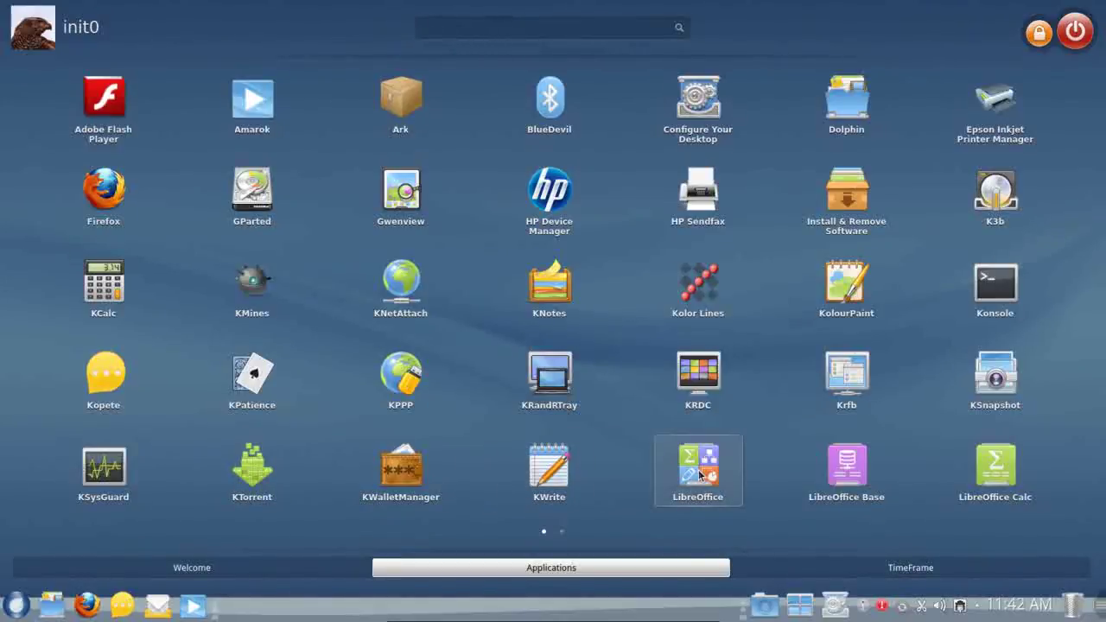
pyautogui.click(561, 533)
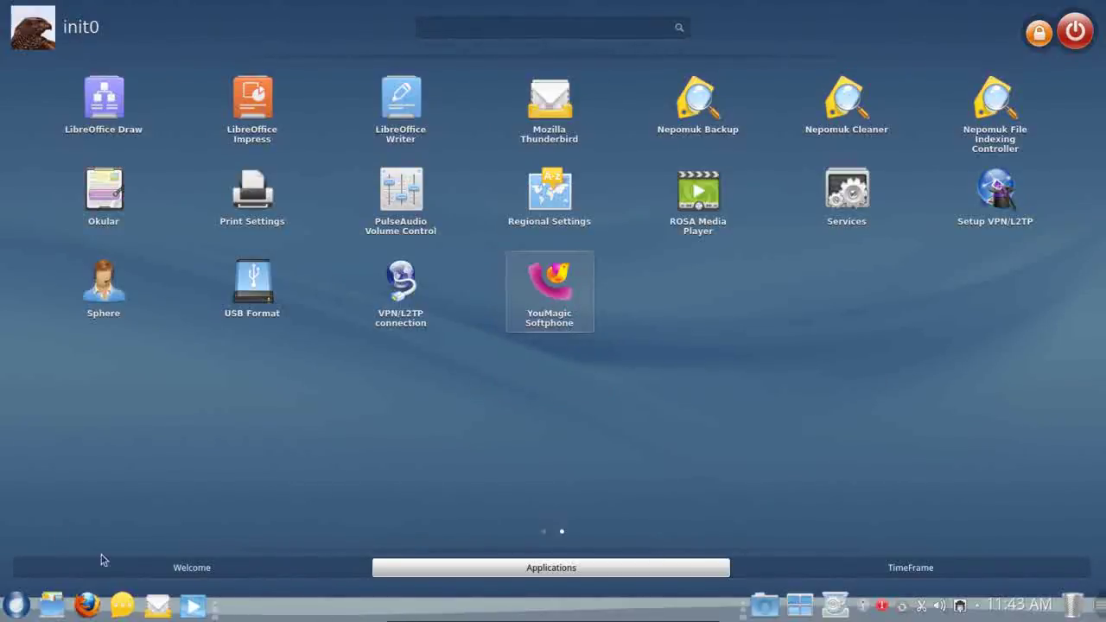
# - Dismiss the SimpleWelcome launcher to return to the empty desktop with its bottom panel
pyautogui.click(17, 605)
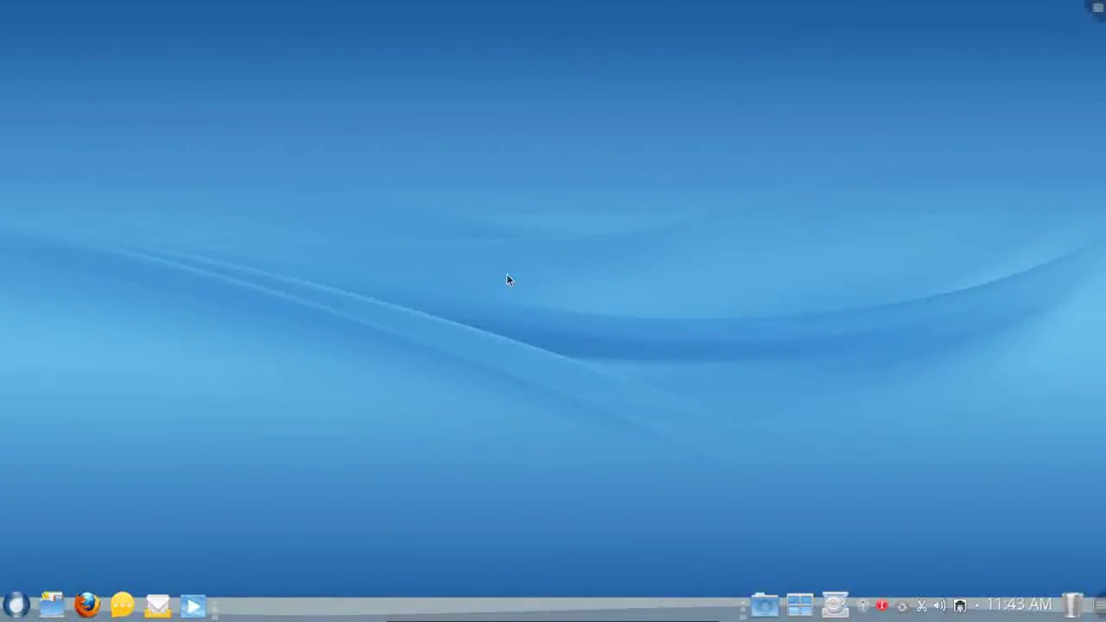